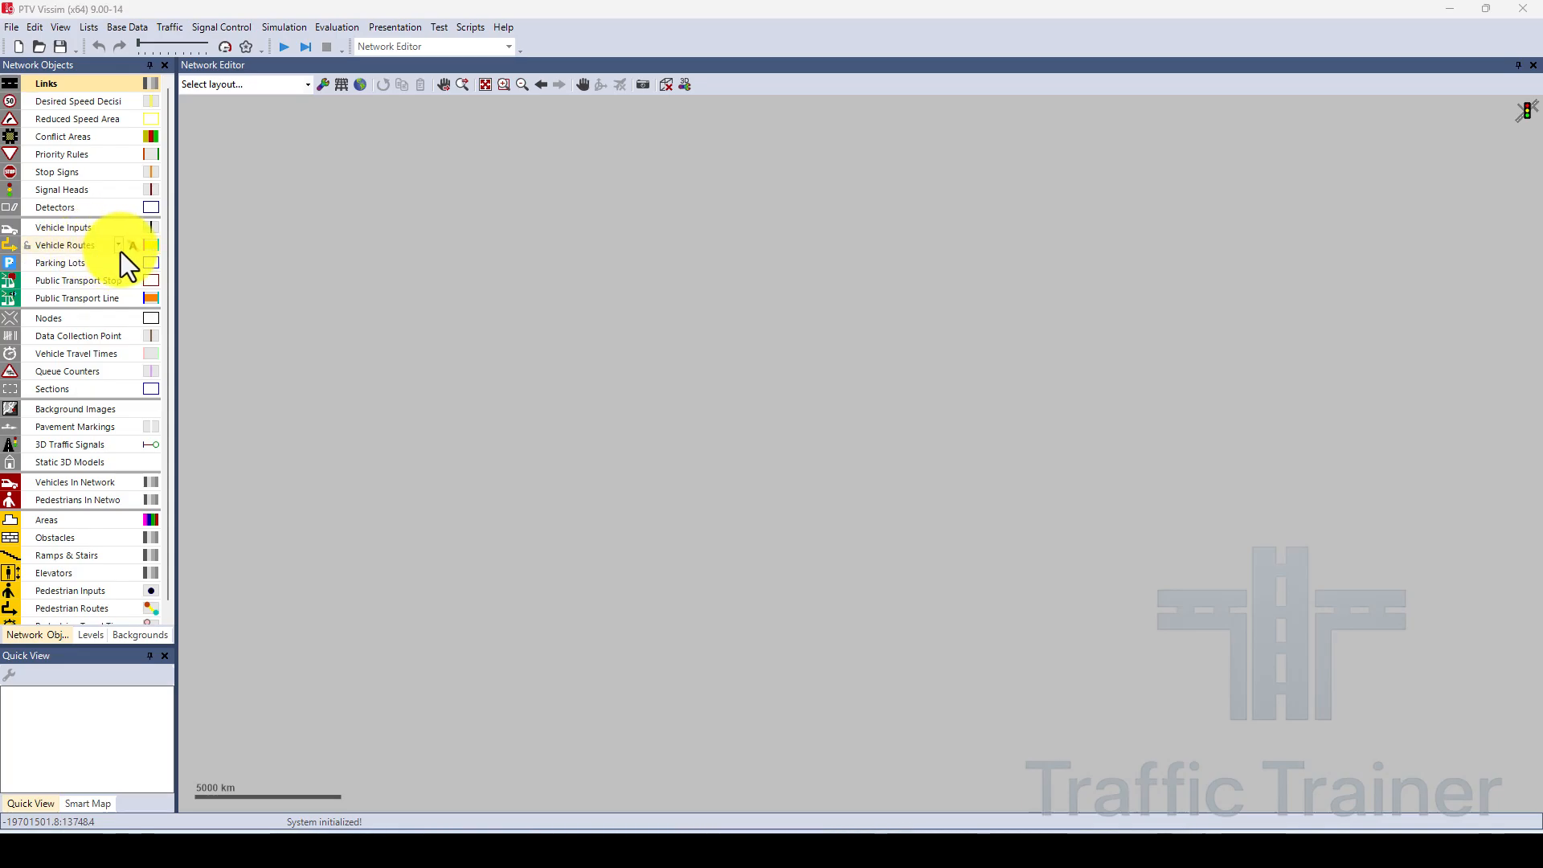
Examine the network object types, the vehicle route variants, and the base data commands with their functions and distributions.
{"action": "left_click", "coordinate": [119, 247]}
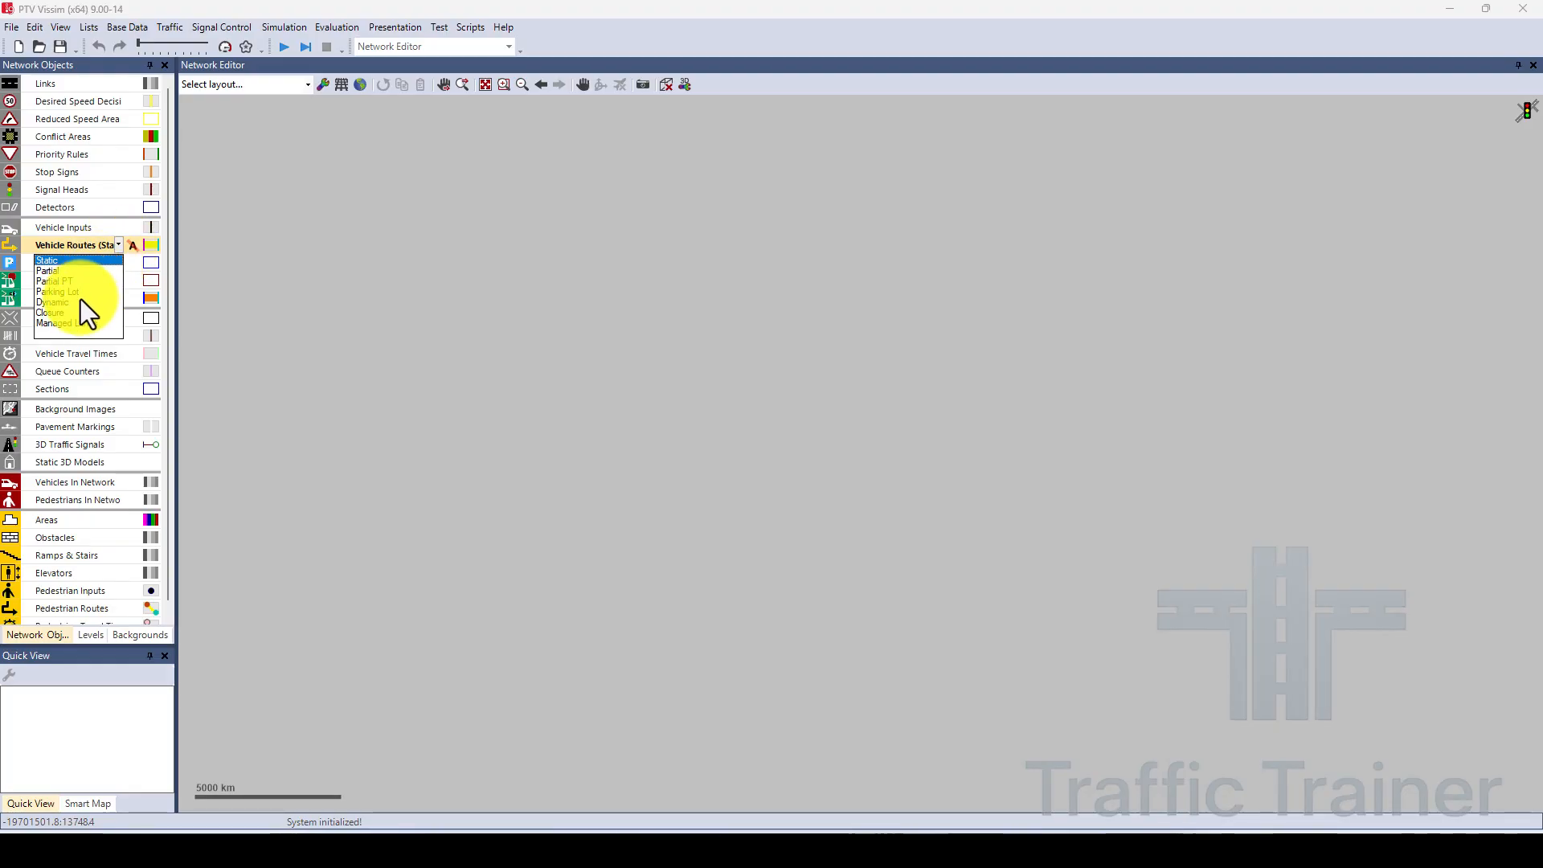
{"action": "left_click", "coordinate": [119, 246]}
{"action": "left_click", "coordinate": [119, 246]}
{"action": "left_click", "coordinate": [117, 245]}
{"action": "left_click", "coordinate": [117, 246]}
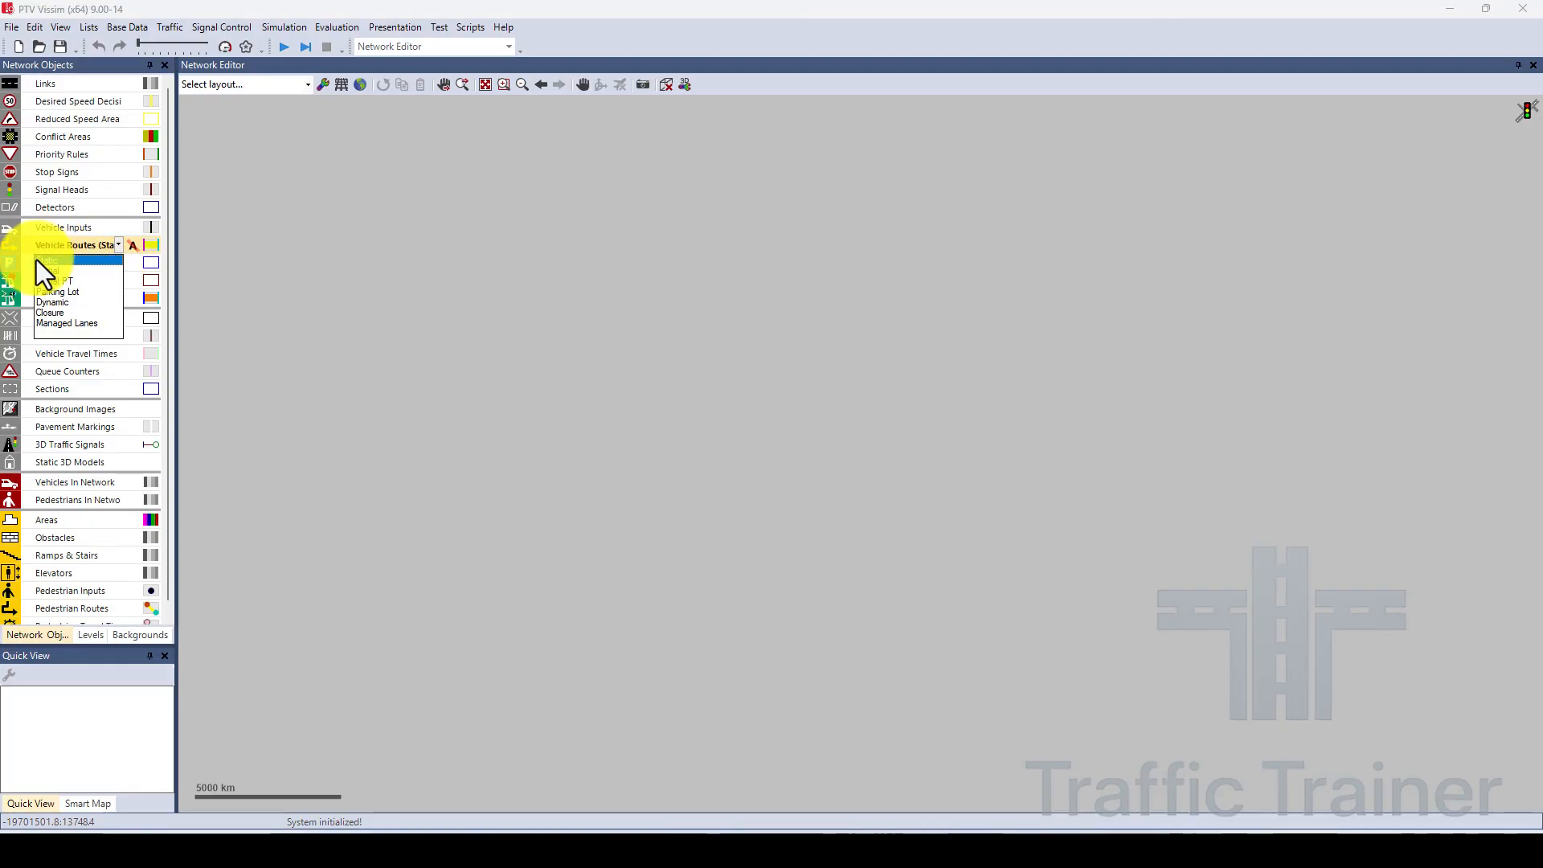
{"action": "left_click", "coordinate": [68, 352]}
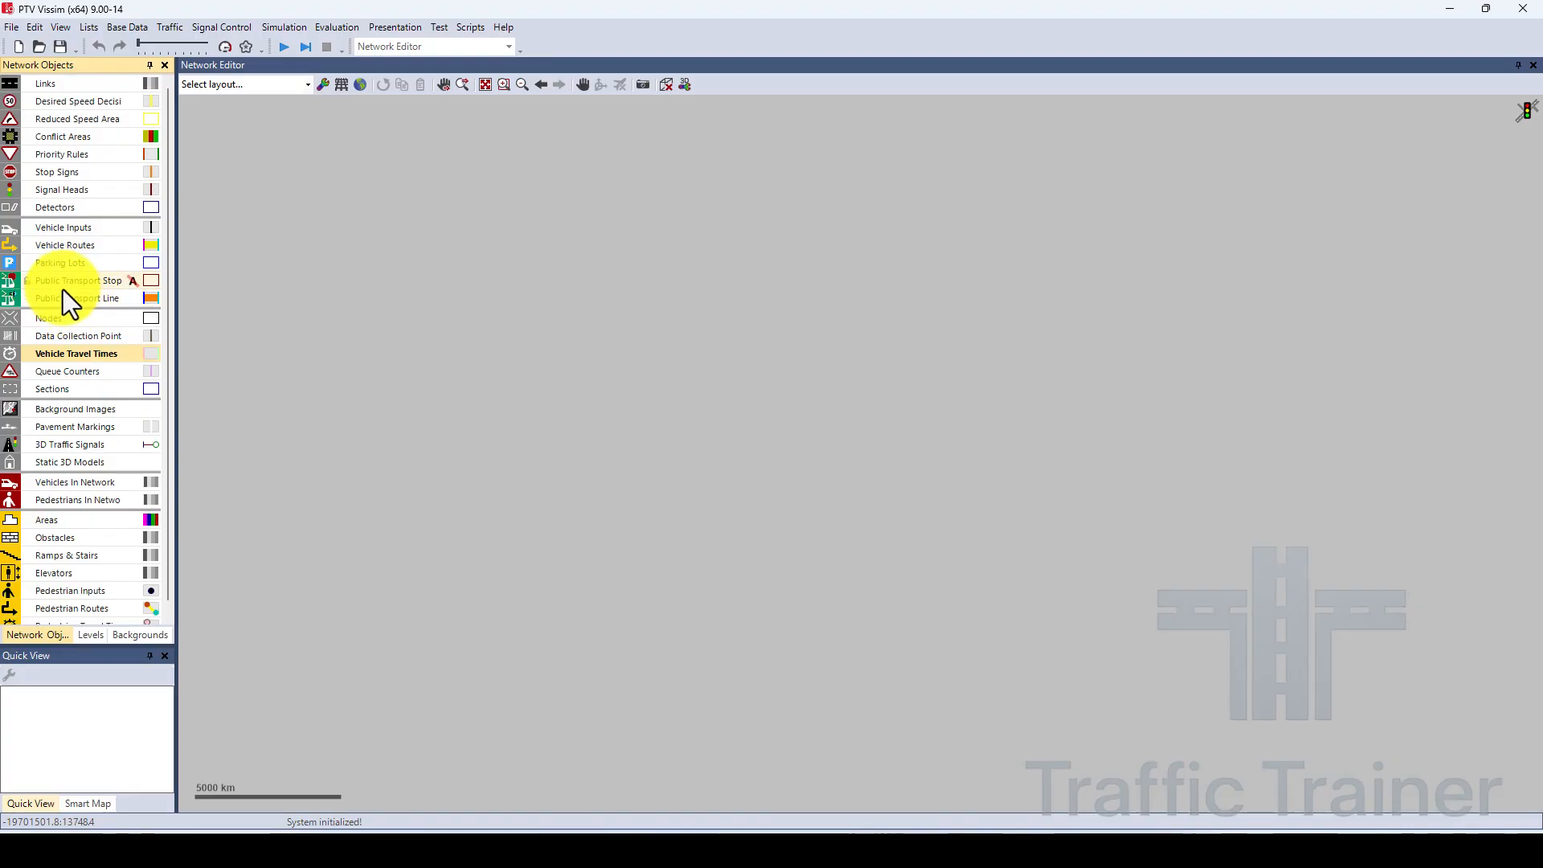
{"action": "left_click", "coordinate": [68, 292]}
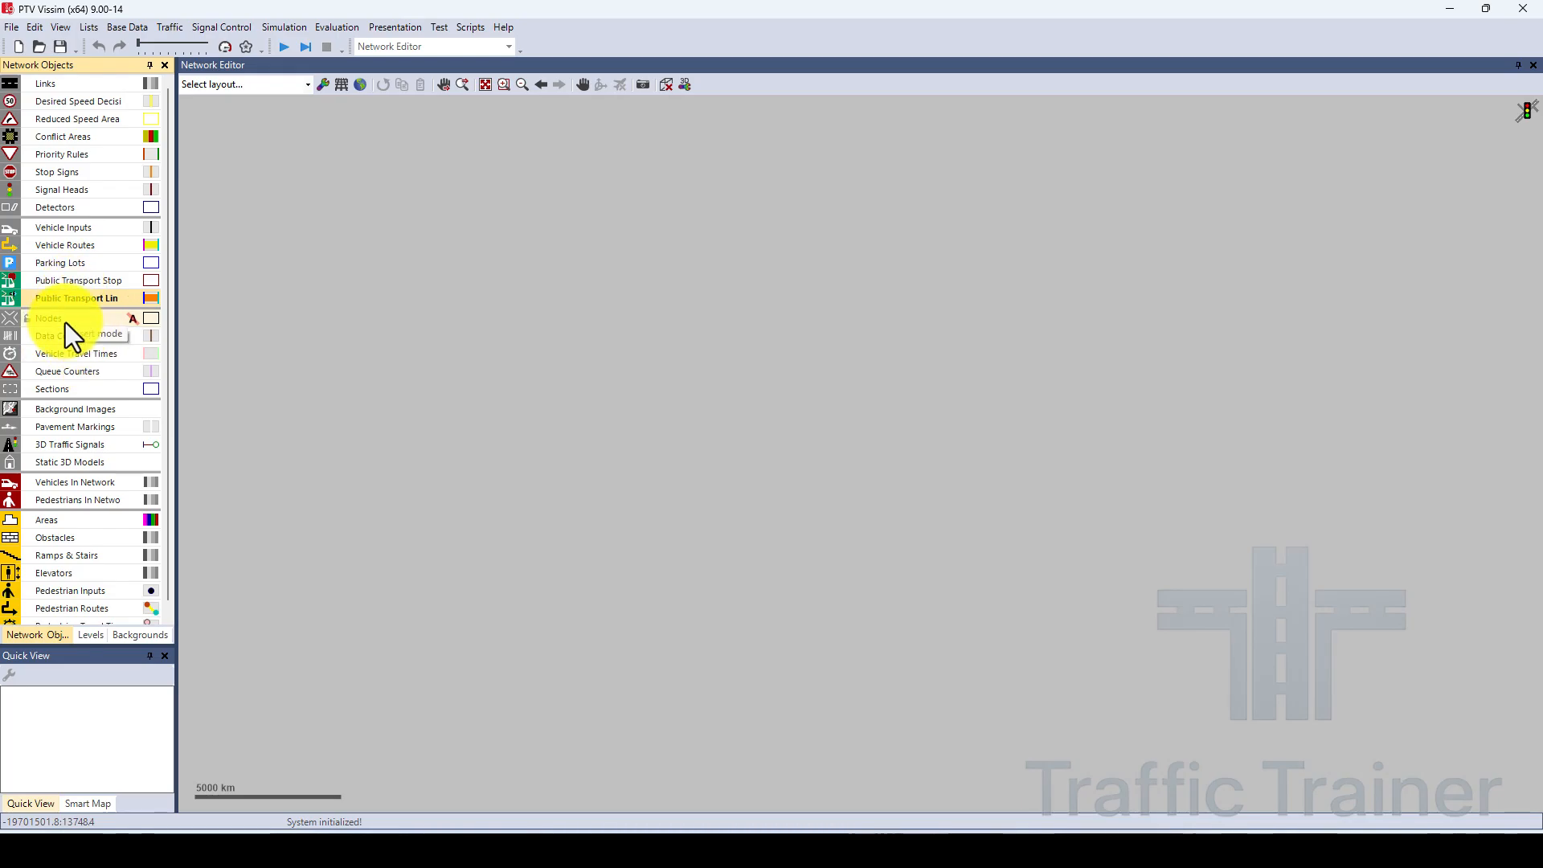
{"action": "left_click", "coordinate": [65, 322]}
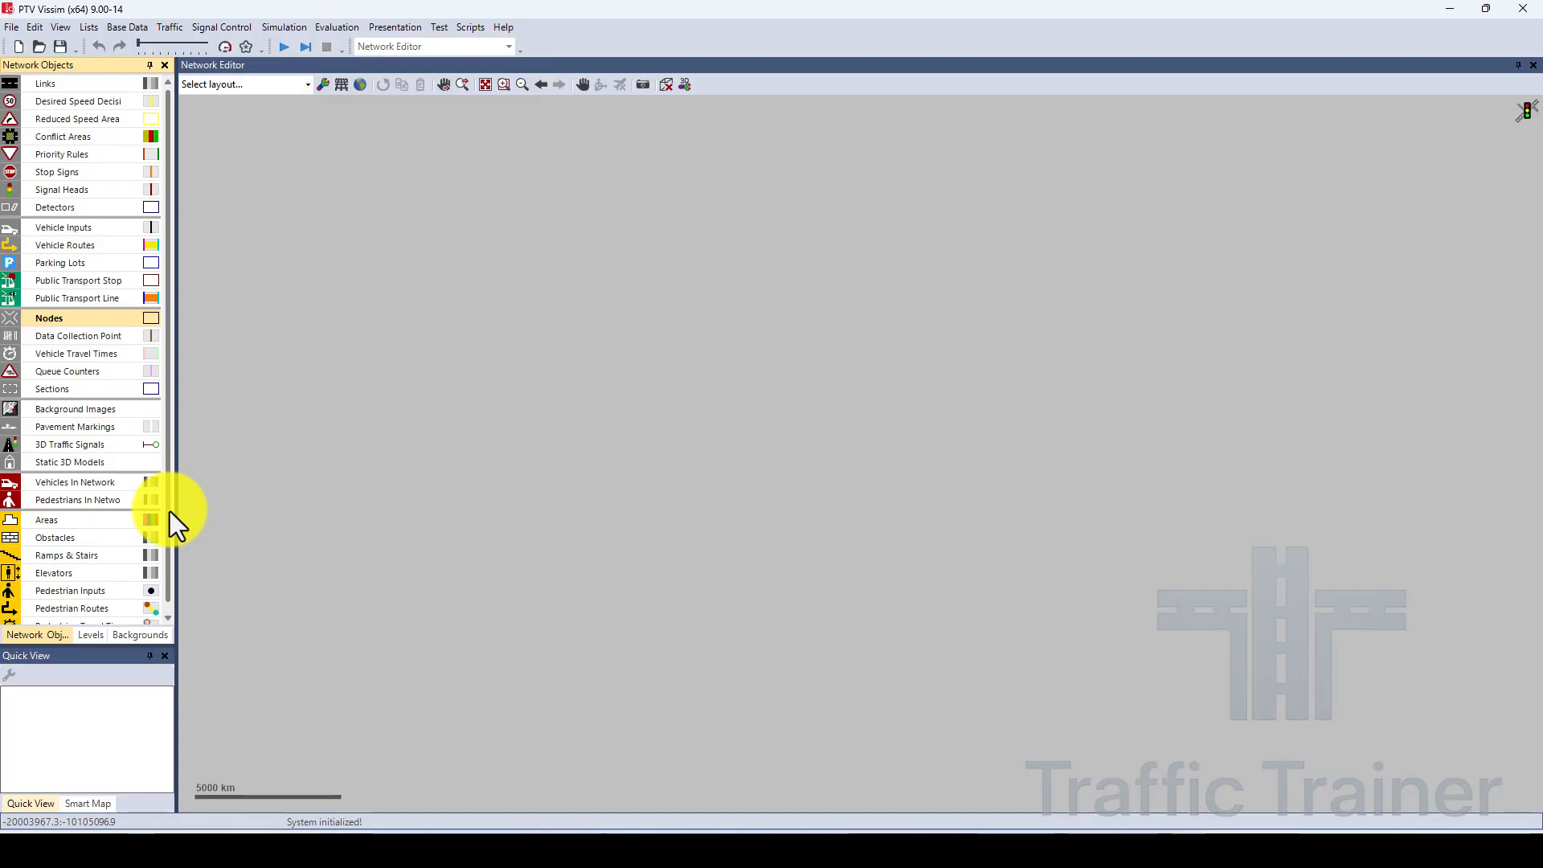
{"action": "scroll", "coordinate": [170, 512], "scroll_direction": "down", "scroll_amount": 1}
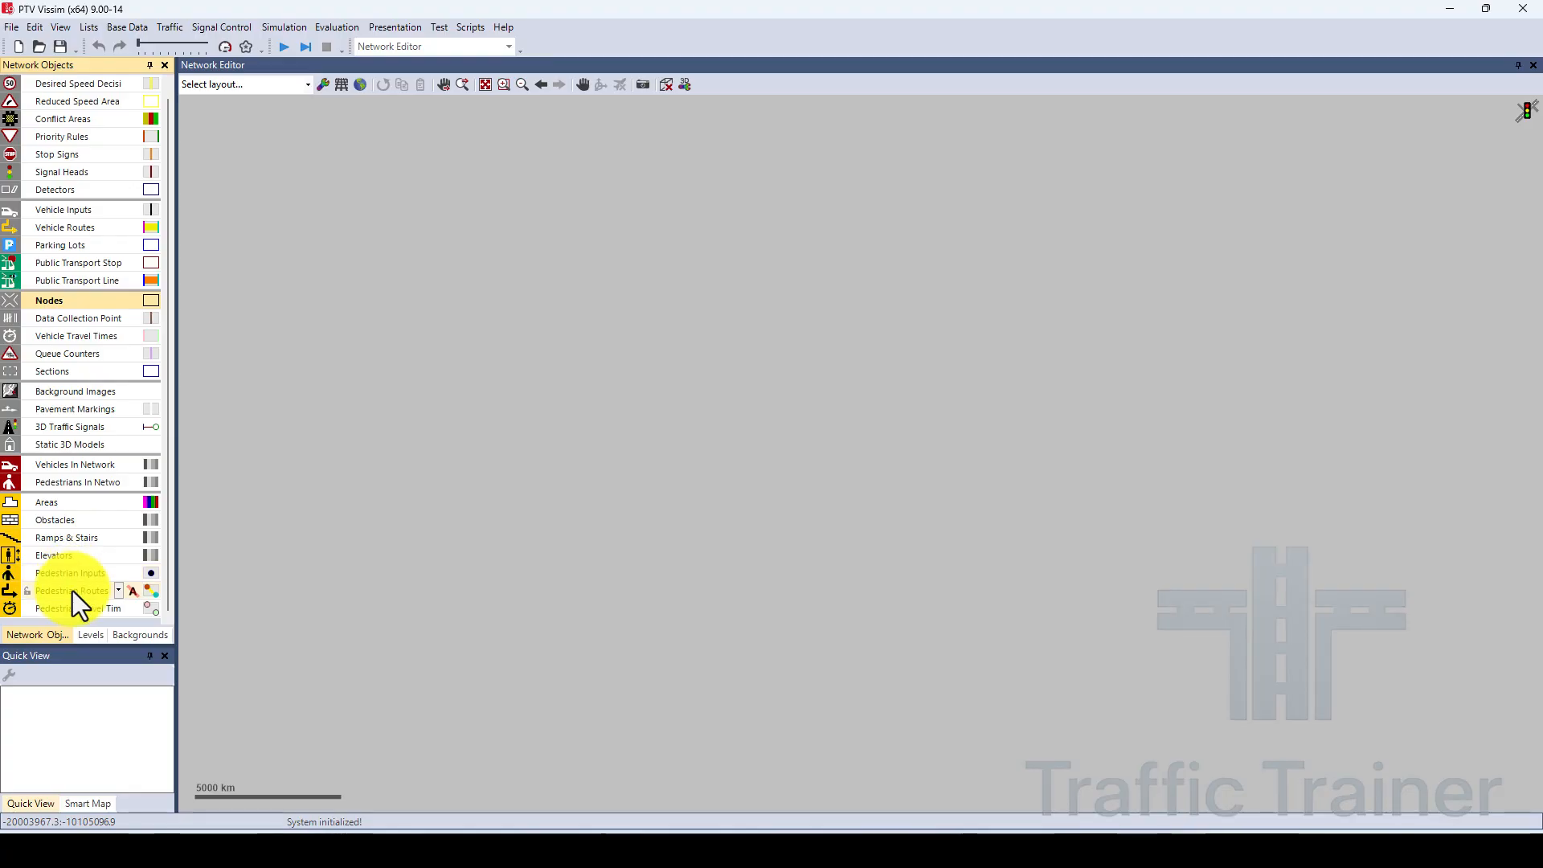
{"action": "scroll", "coordinate": [168, 451], "scroll_direction": "up", "scroll_amount": 1}
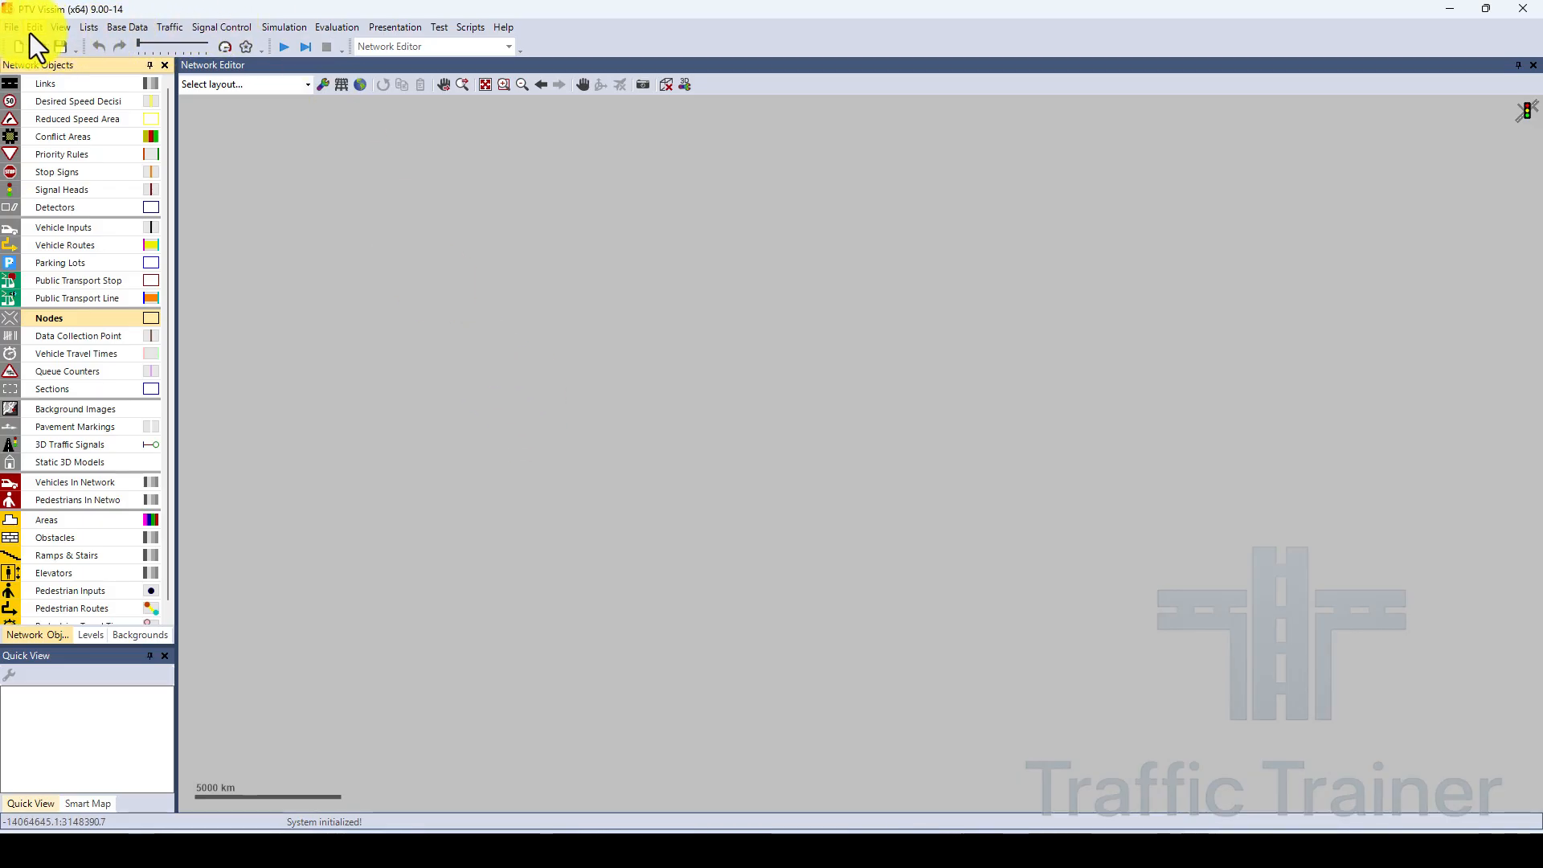
{"action": "left_click", "coordinate": [135, 30]}
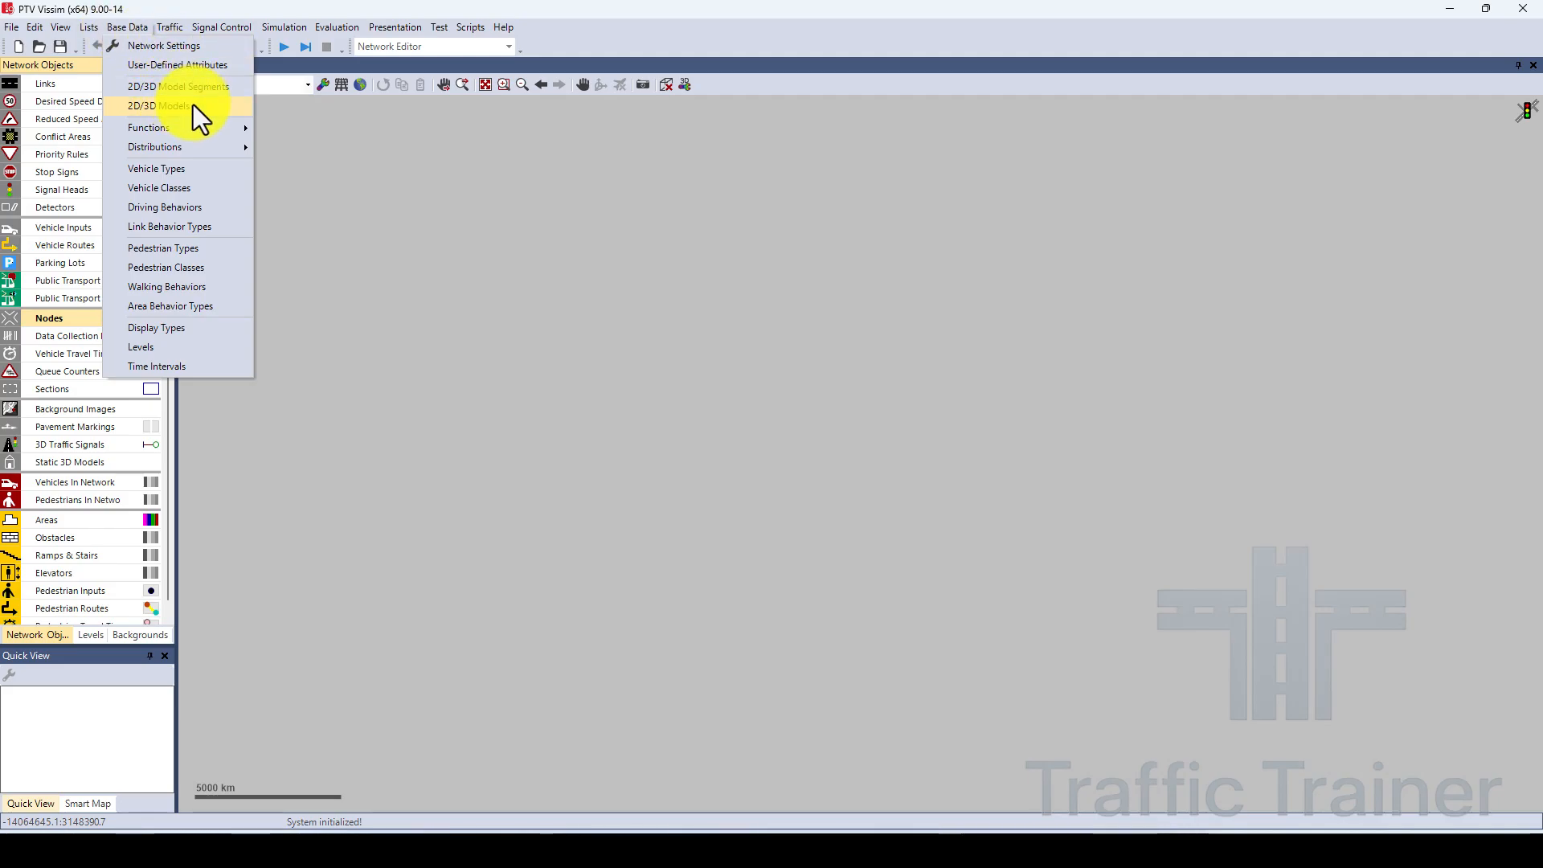
{"action": "mouse_move", "coordinate": [208, 127]}
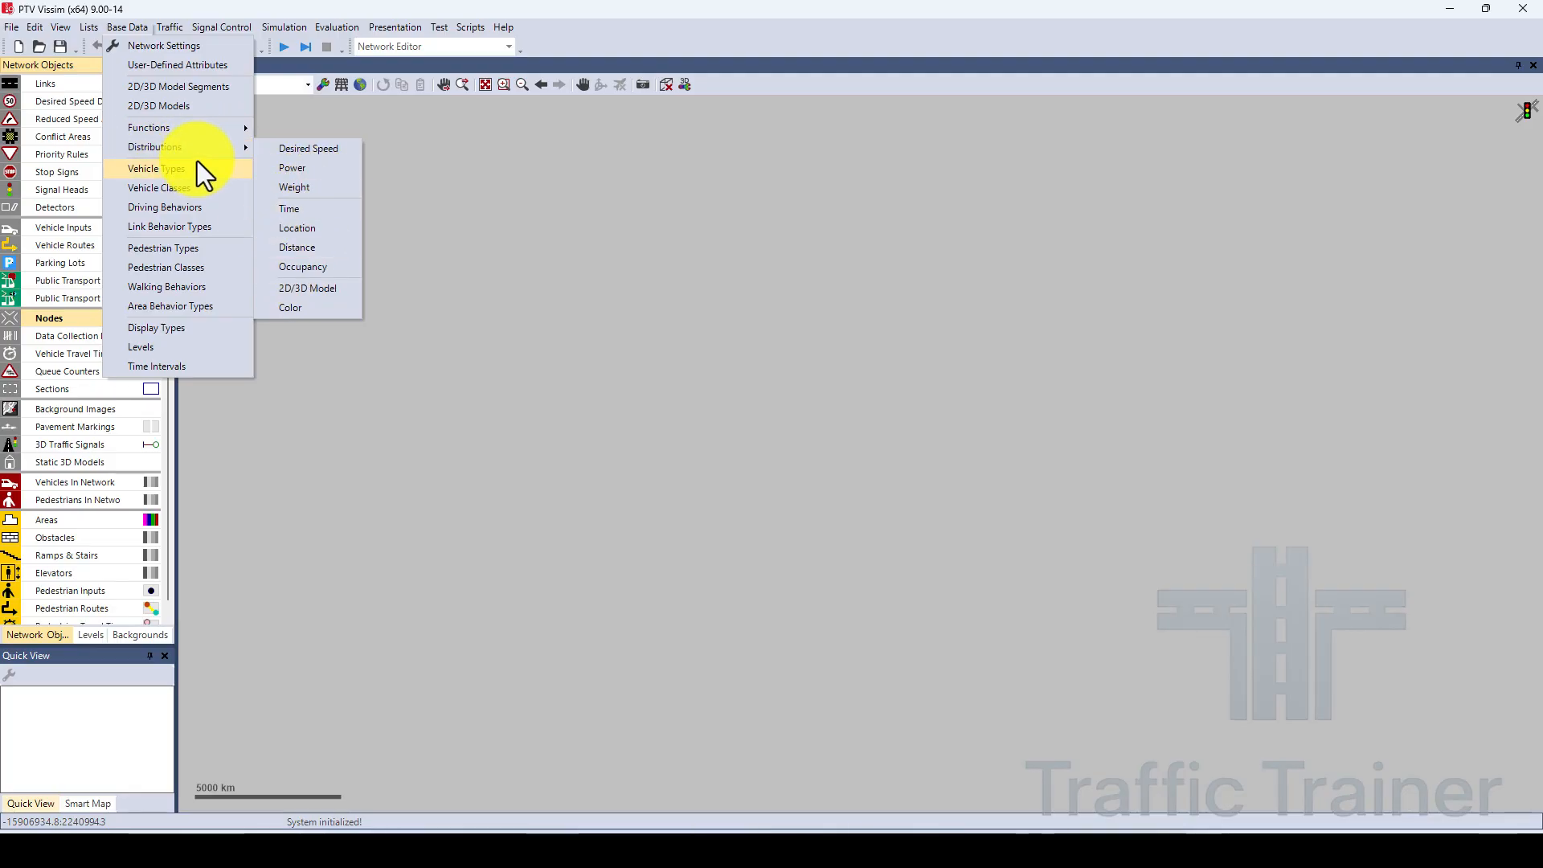
{"action": "left_click", "coordinate": [131, 25]}
Open the Vehicle Compositions list with its relative flows and enlarge its pane.
{"action": "left_click", "coordinate": [177, 33]}
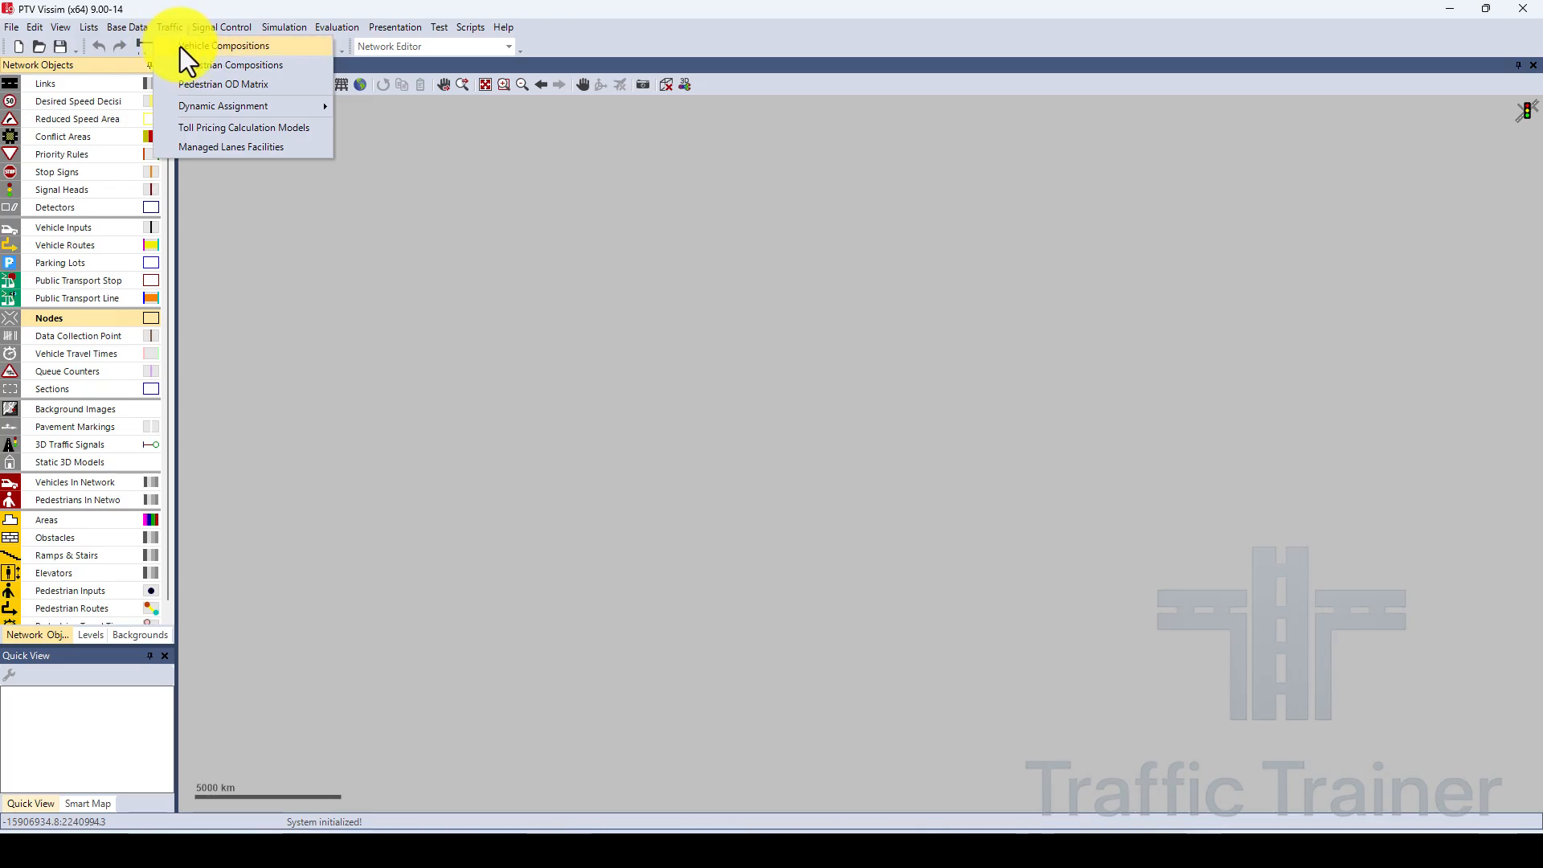
{"action": "left_click", "coordinate": [180, 47]}
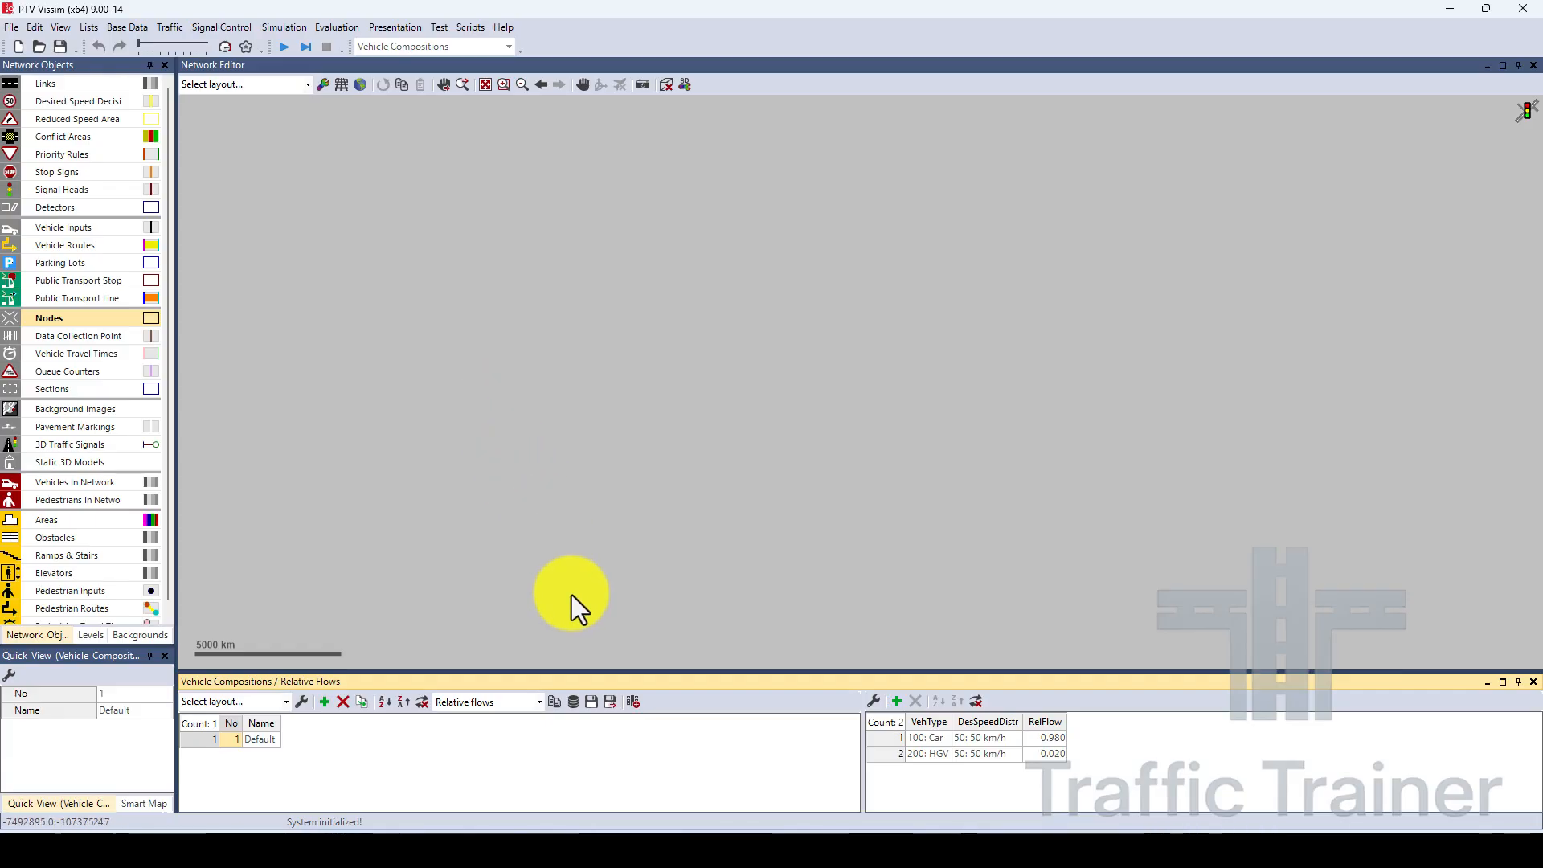
{"action": "left_click_drag", "start_coordinate": [590, 673], "coordinate": [585, 547]}
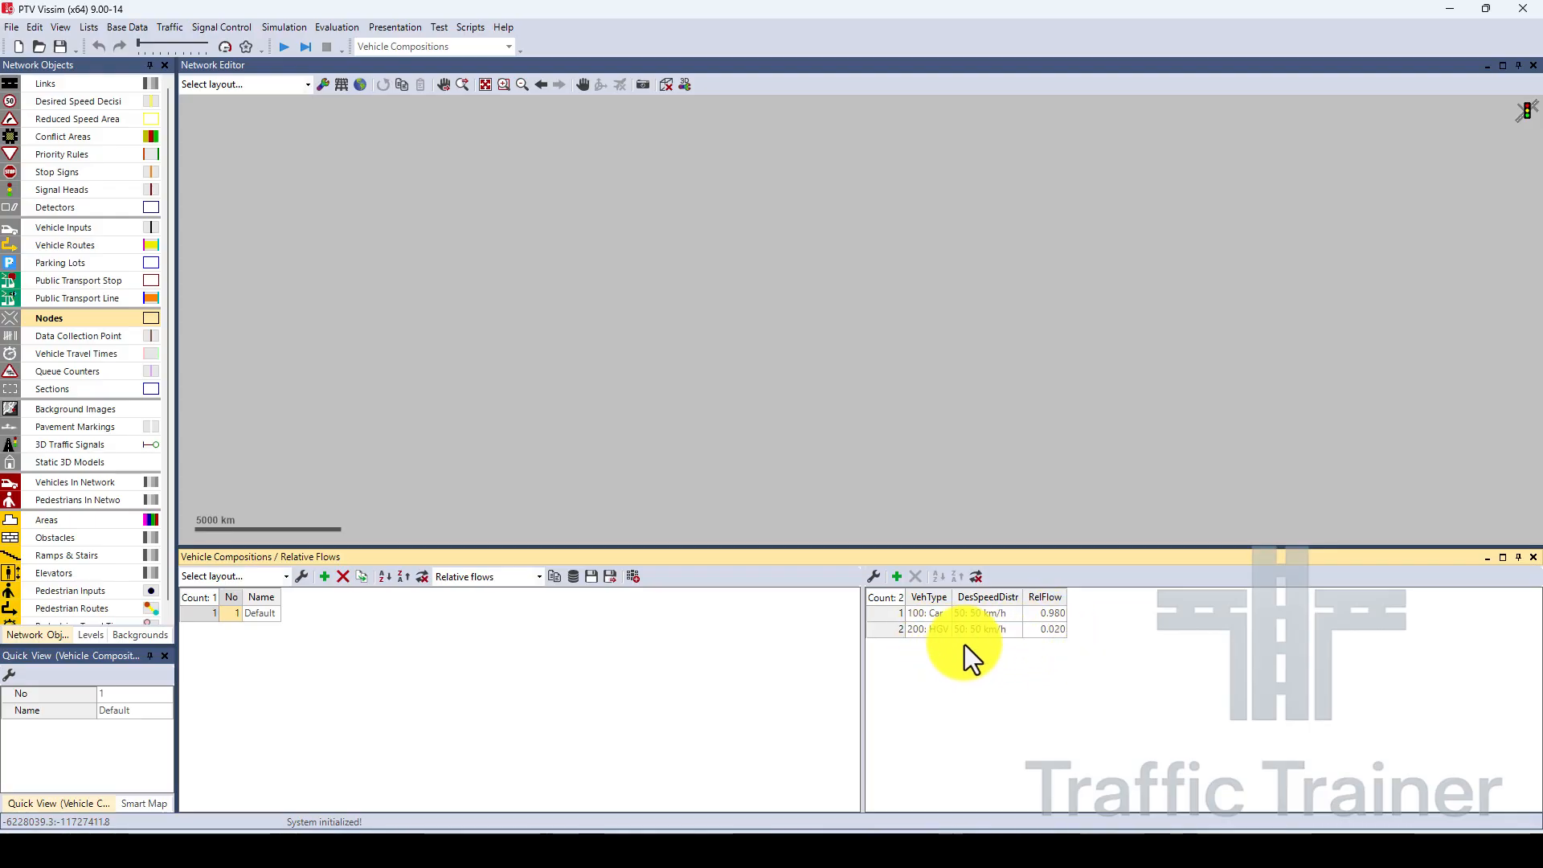
Add a 300: Bus relative flow, pick 50: 50 km/h as the car's desired speed distribution, and delete the bus flow.
{"action": "left_click", "coordinate": [899, 575]}
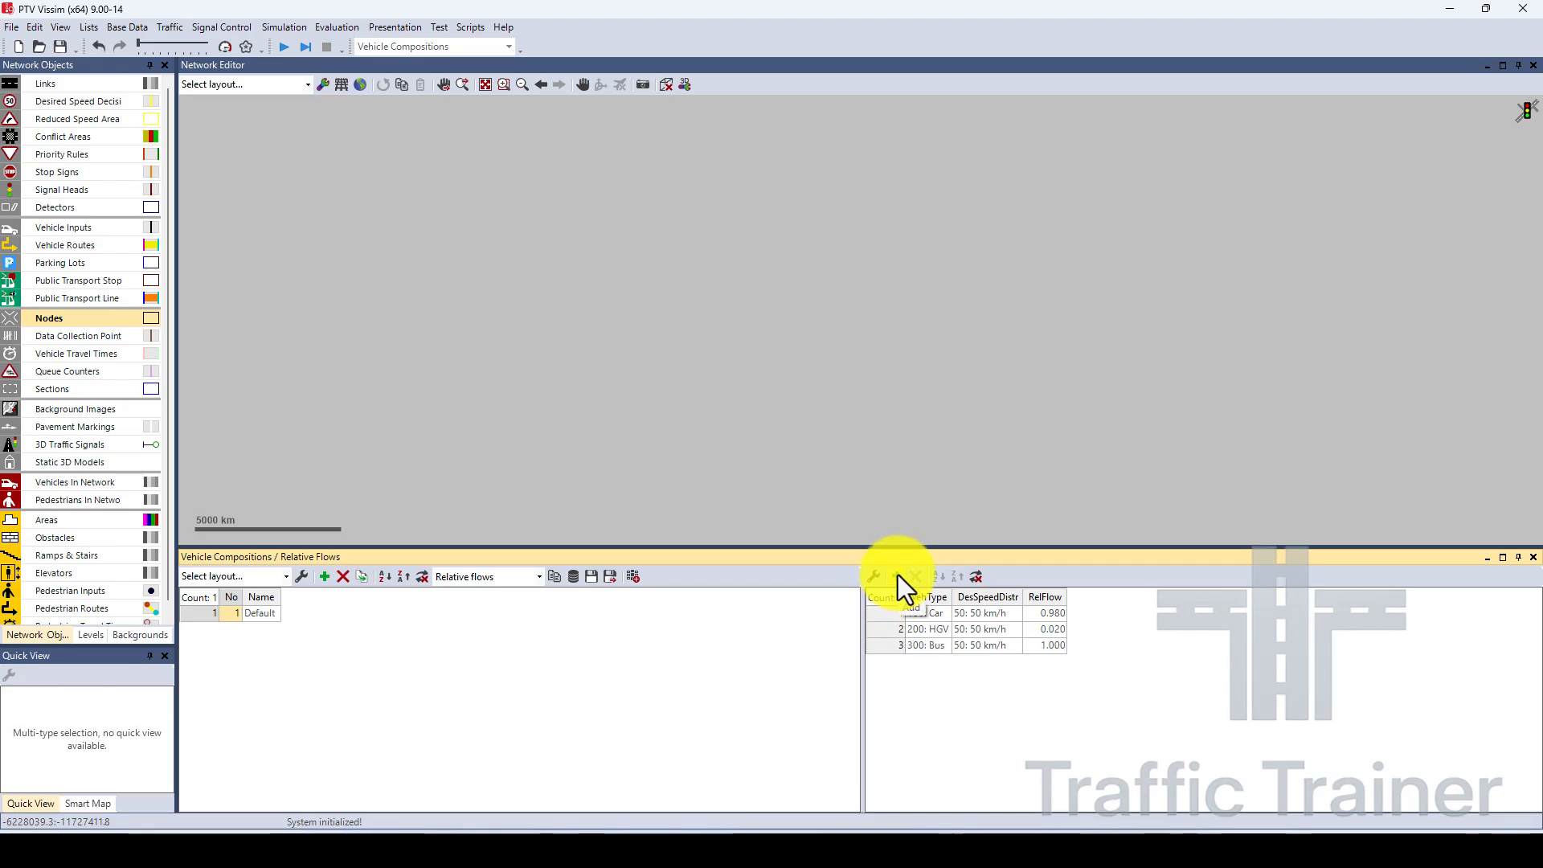
{"action": "left_click", "coordinate": [941, 648]}
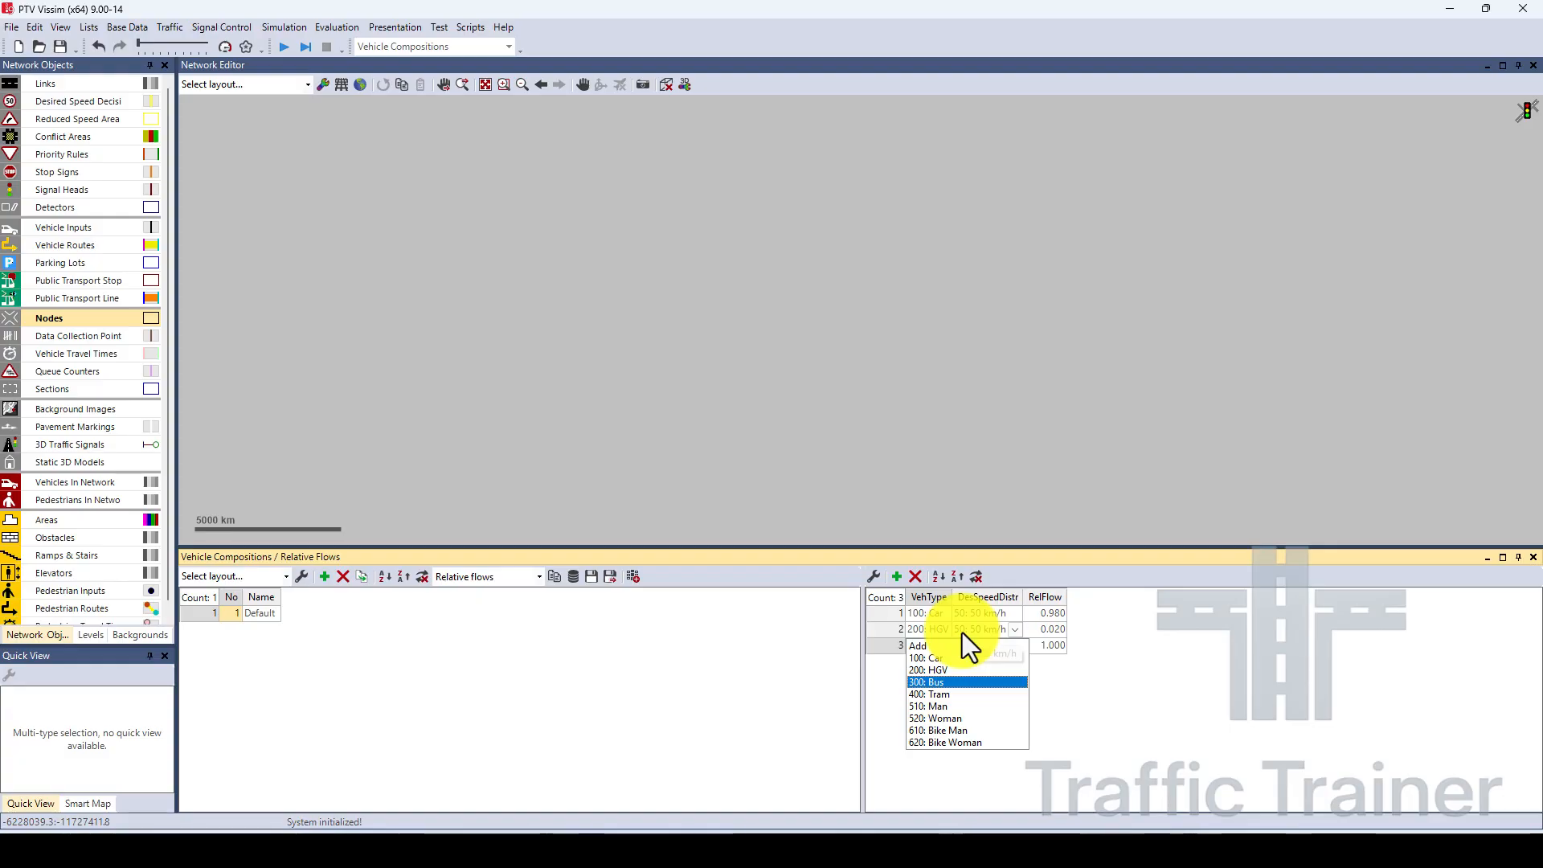
{"action": "left_click", "coordinate": [983, 614]}
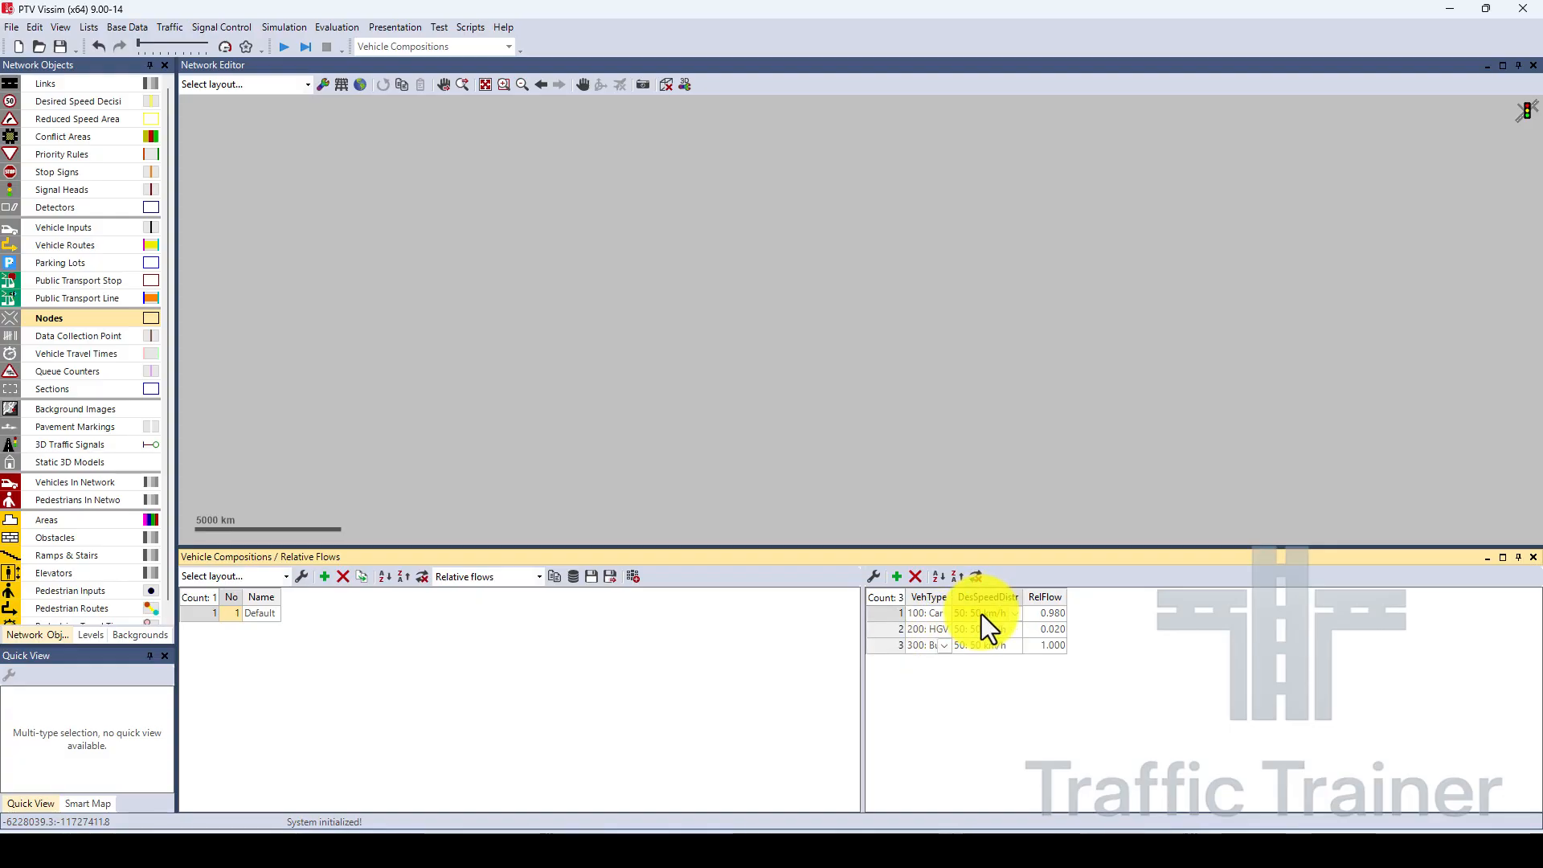
{"action": "left_click", "coordinate": [1017, 615]}
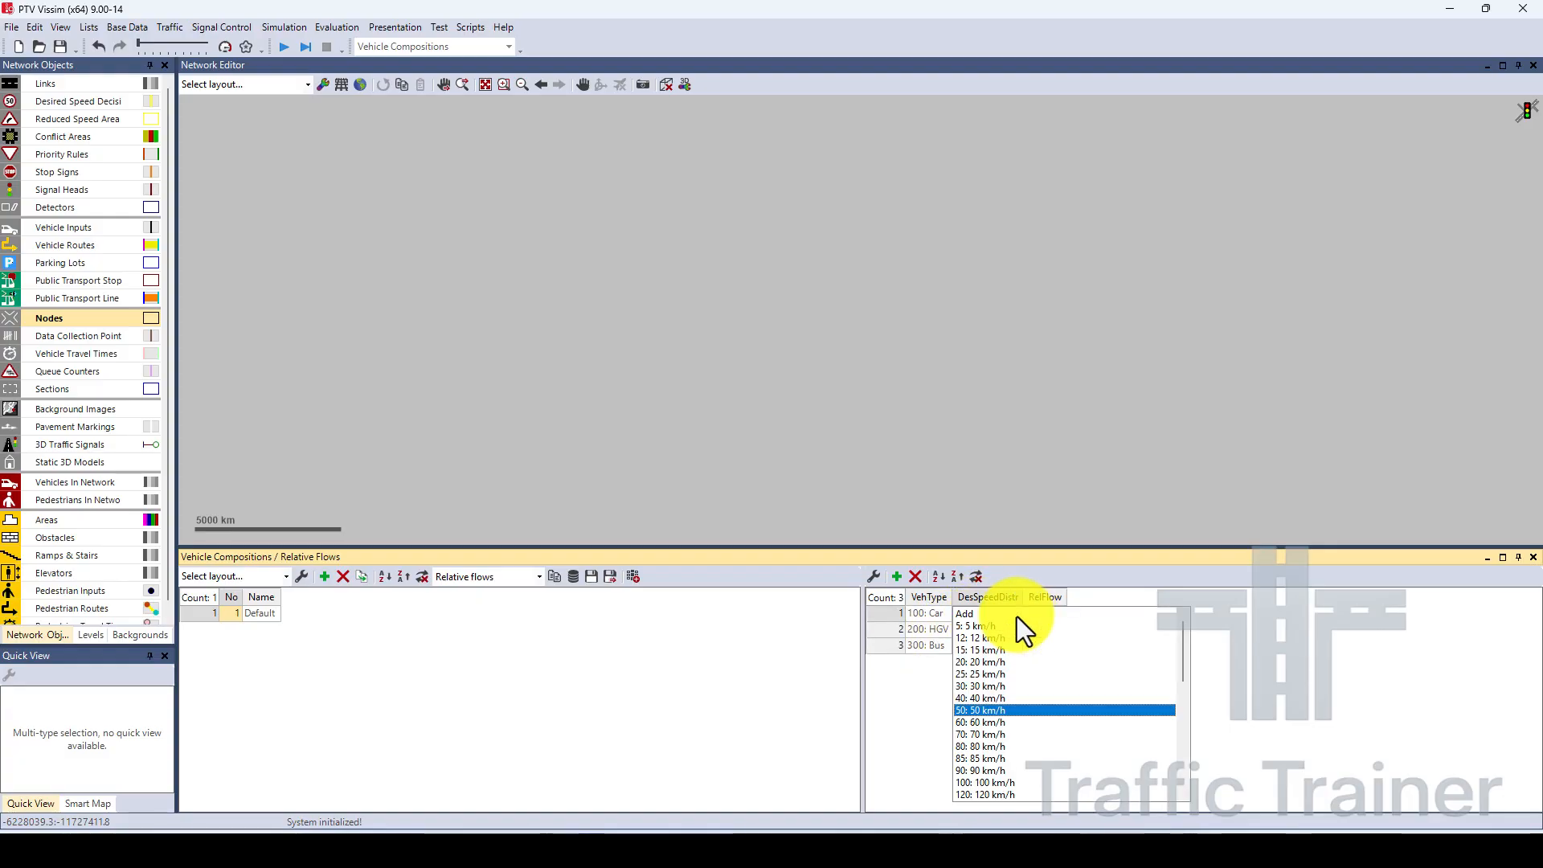
{"action": "left_click", "coordinate": [988, 710]}
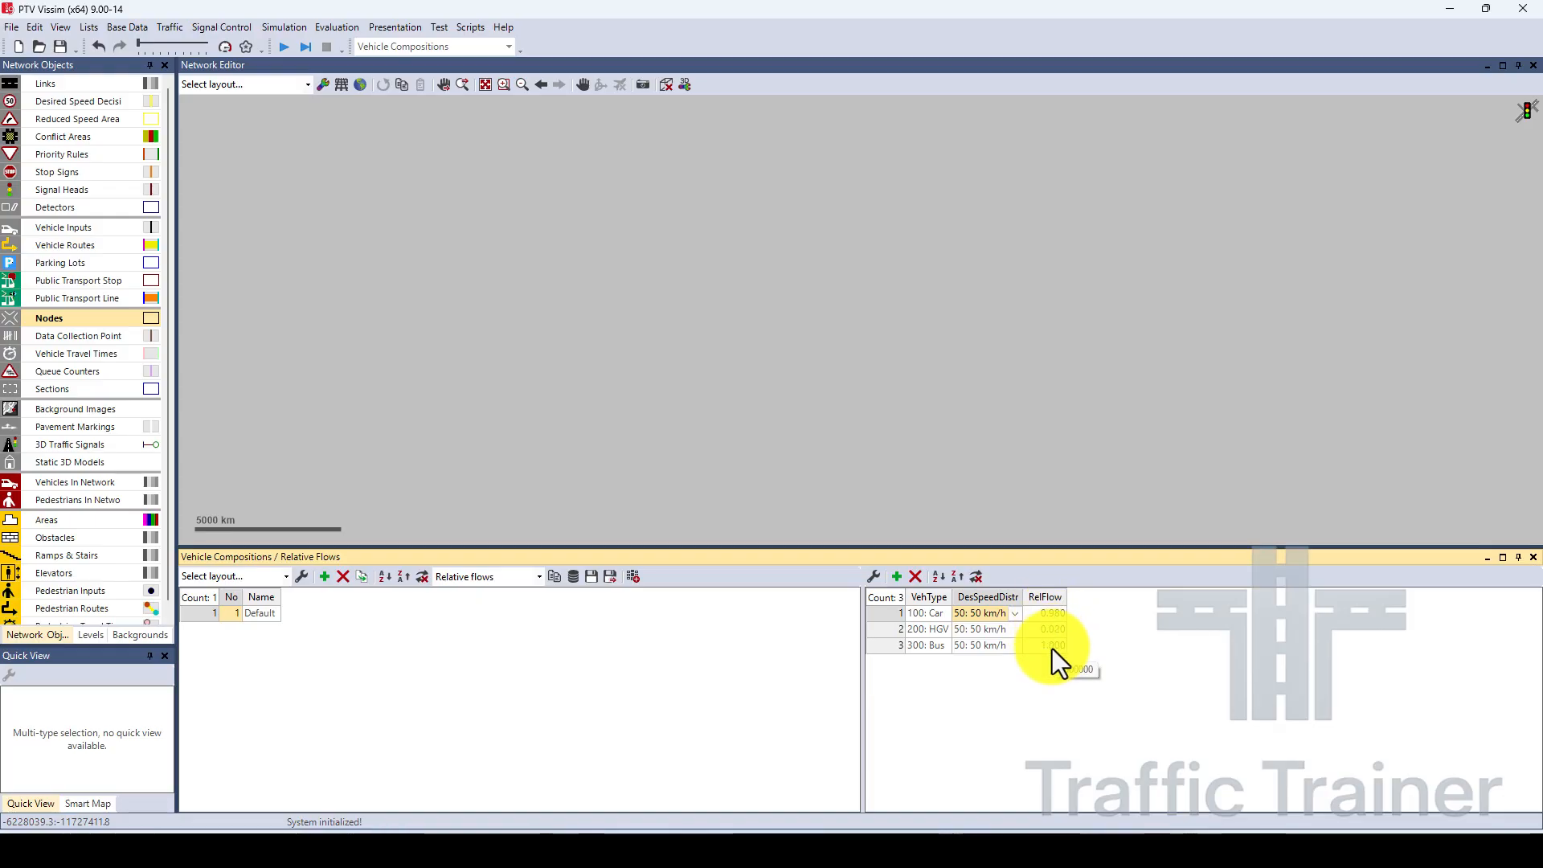
{"action": "left_click", "coordinate": [887, 647]}
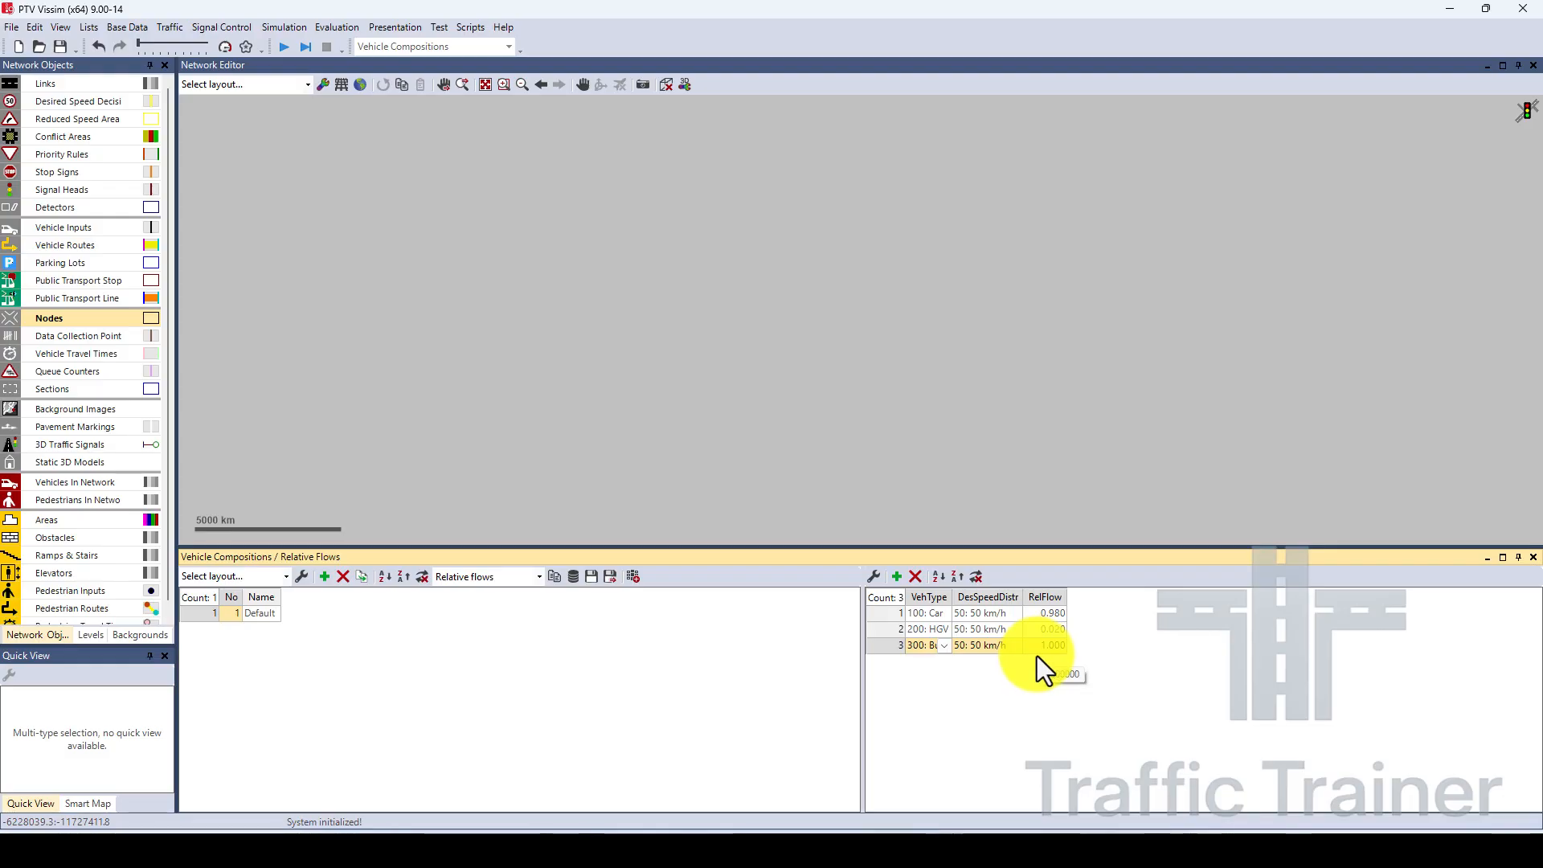
{"action": "left_click", "coordinate": [915, 578]}
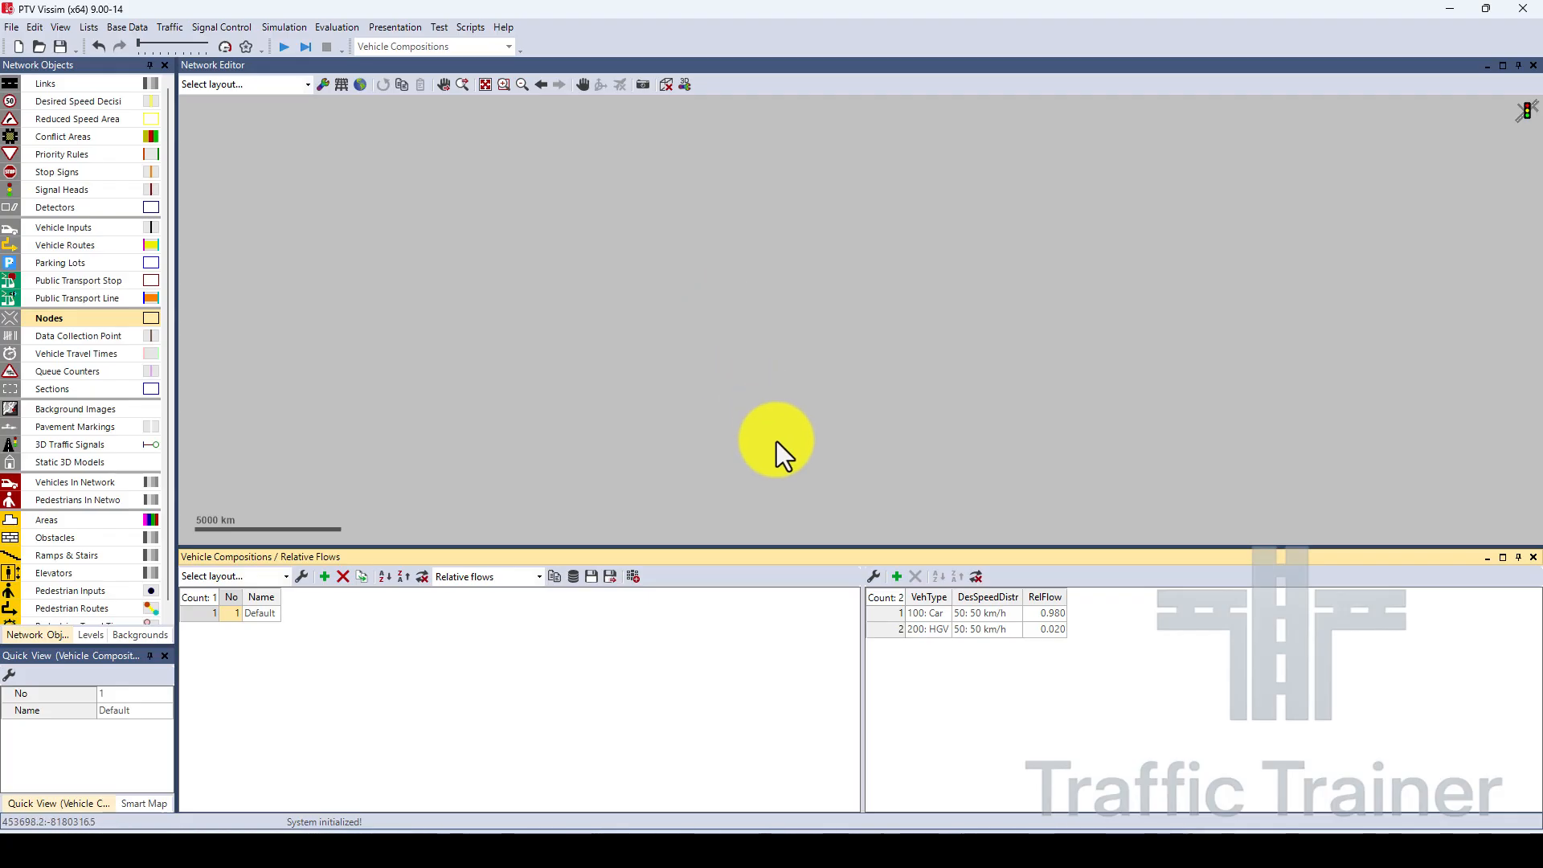
{"action": "left_click_drag", "start_coordinate": [775, 551], "coordinate": [784, 624]}
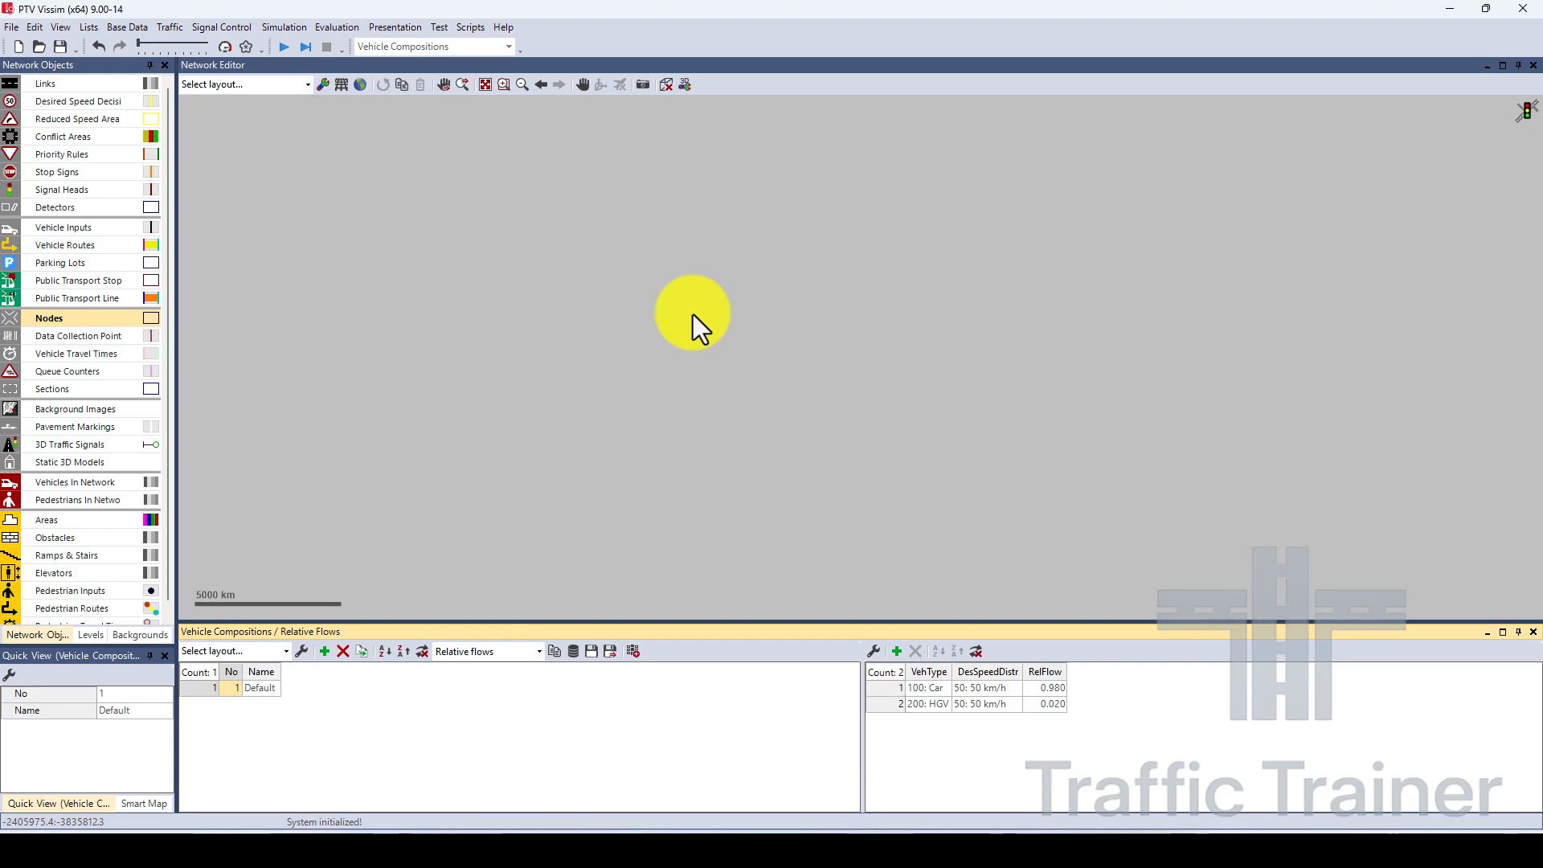
{"action": "scroll", "coordinate": [170, 484], "scroll_direction": "down", "scroll_amount": 1}
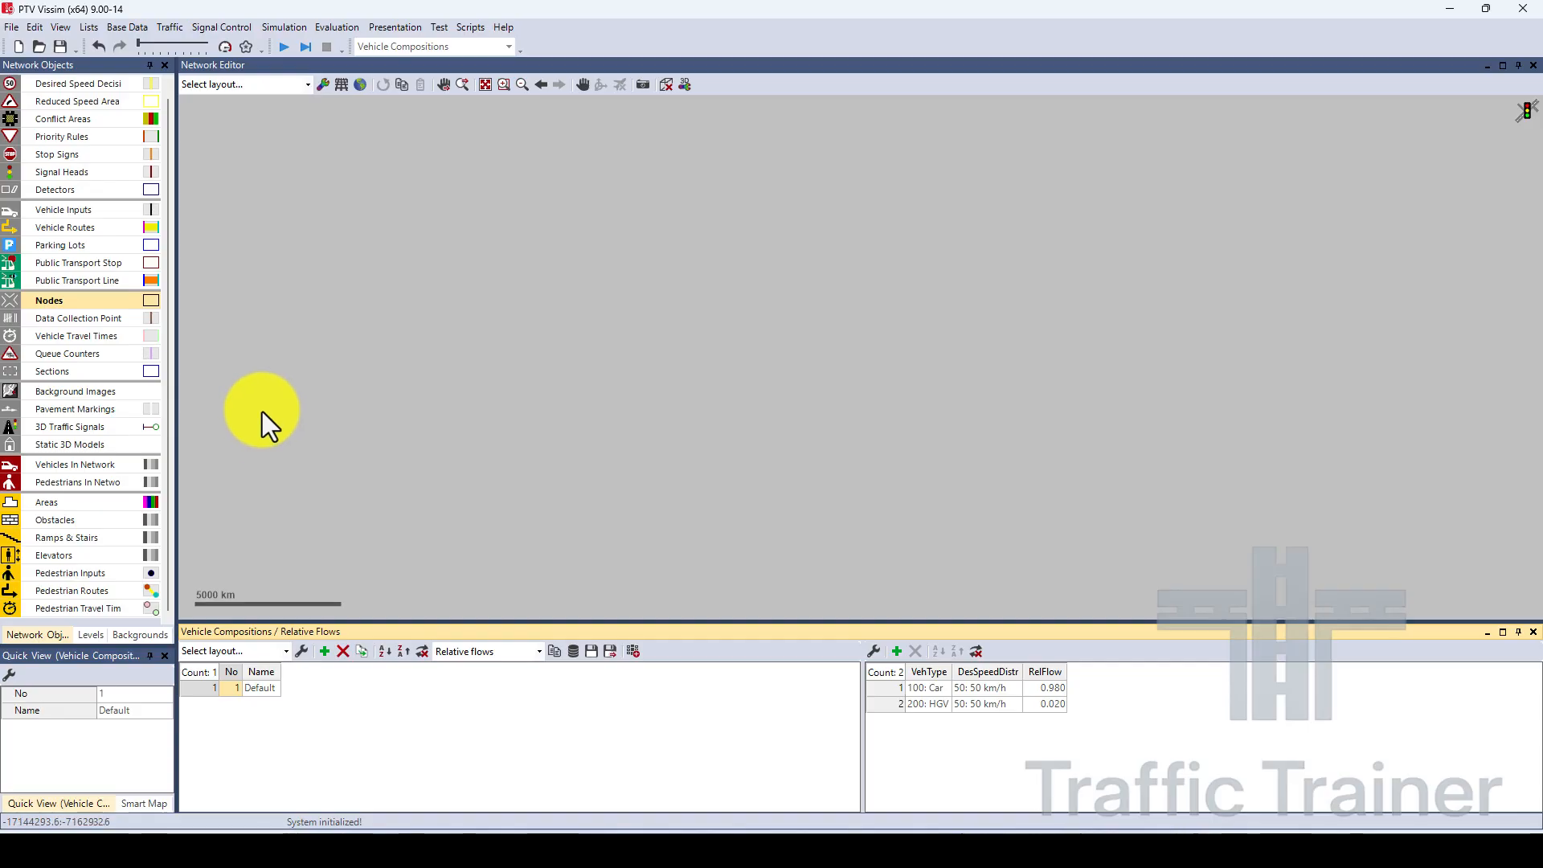
{"action": "left_click", "coordinate": [74, 396]}
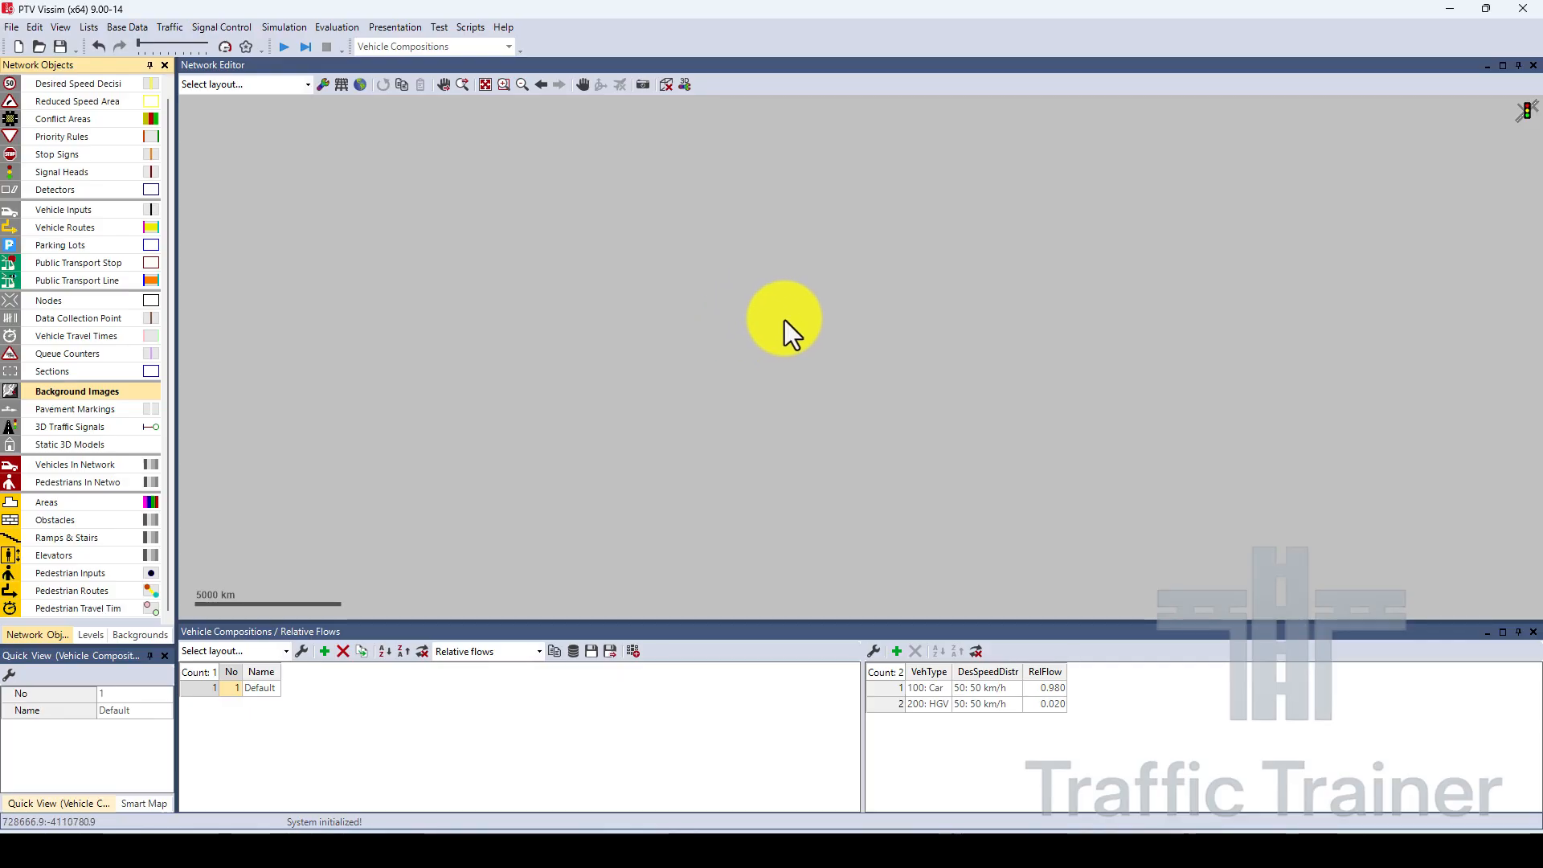
{"action": "right_click", "coordinate": [758, 305]}
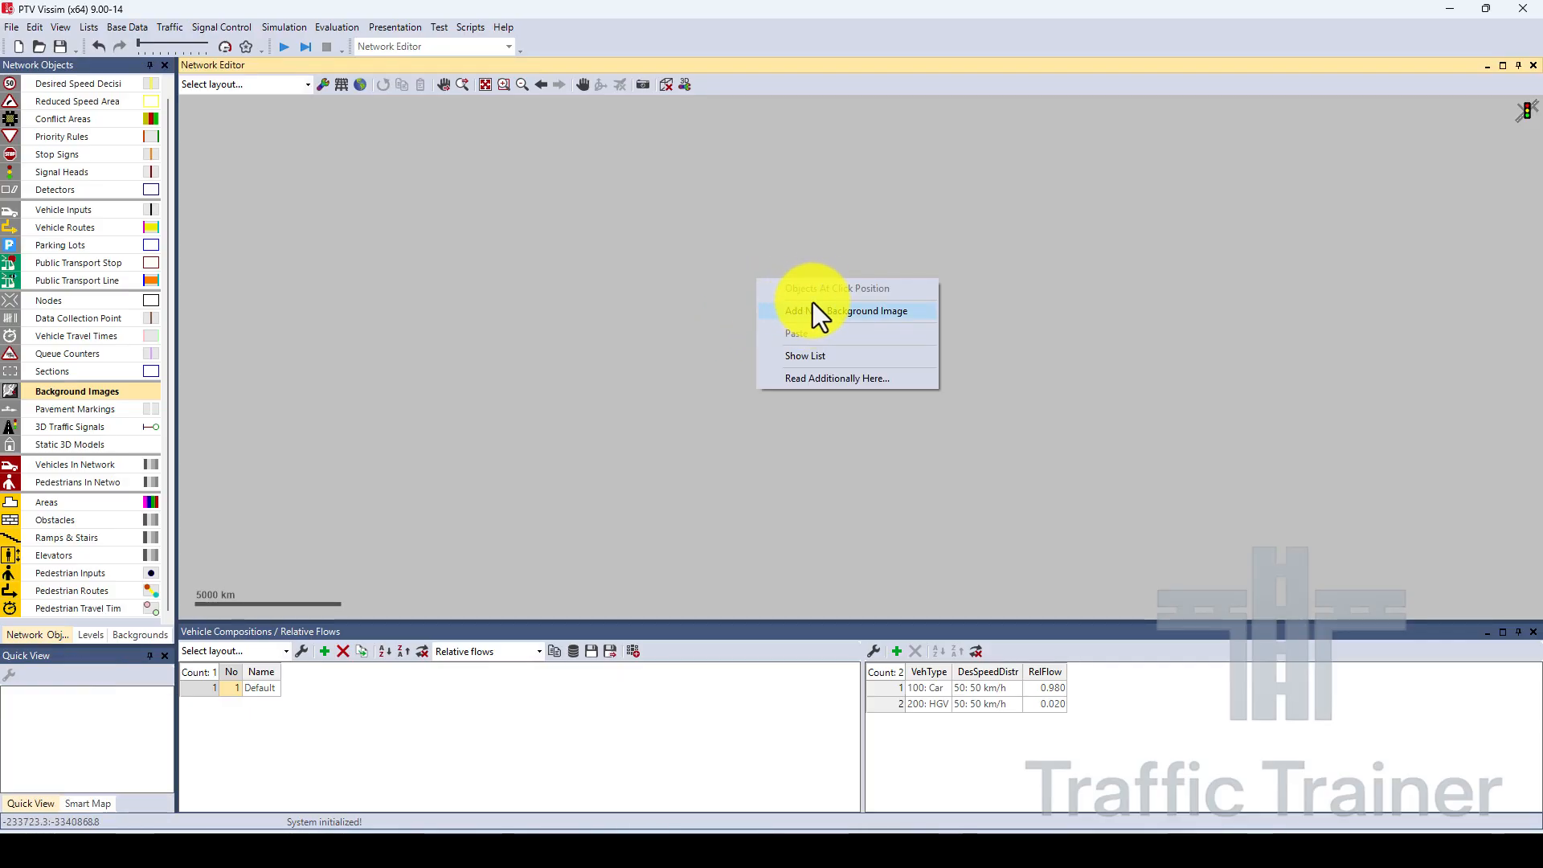
{"action": "left_click", "coordinate": [833, 311]}
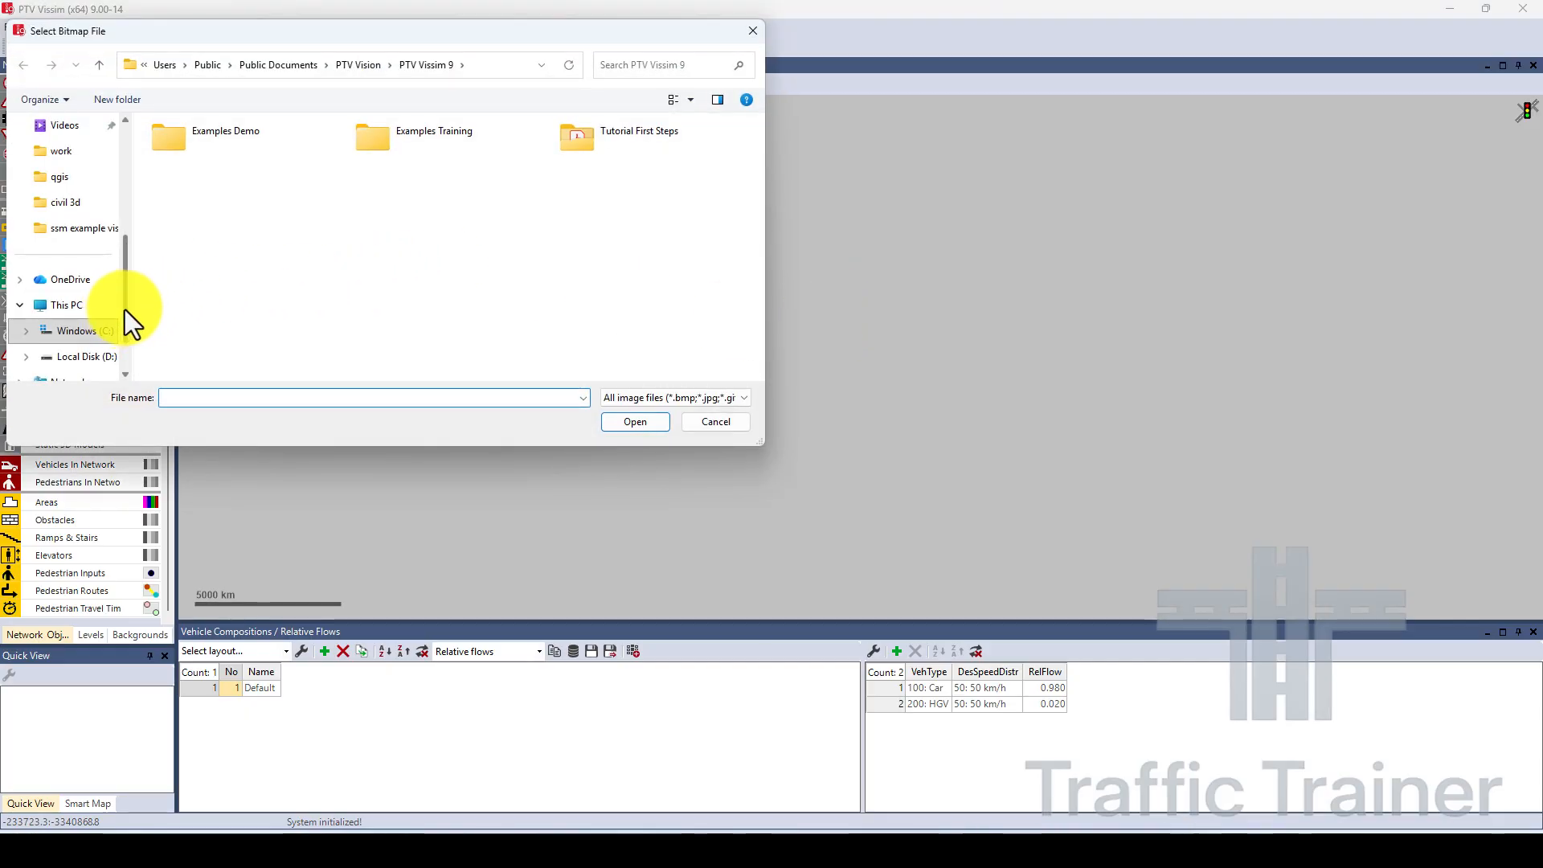
{"action": "left_click_drag", "start_coordinate": [123, 310], "coordinate": [124, 219]}
{"action": "left_click", "coordinate": [74, 180]}
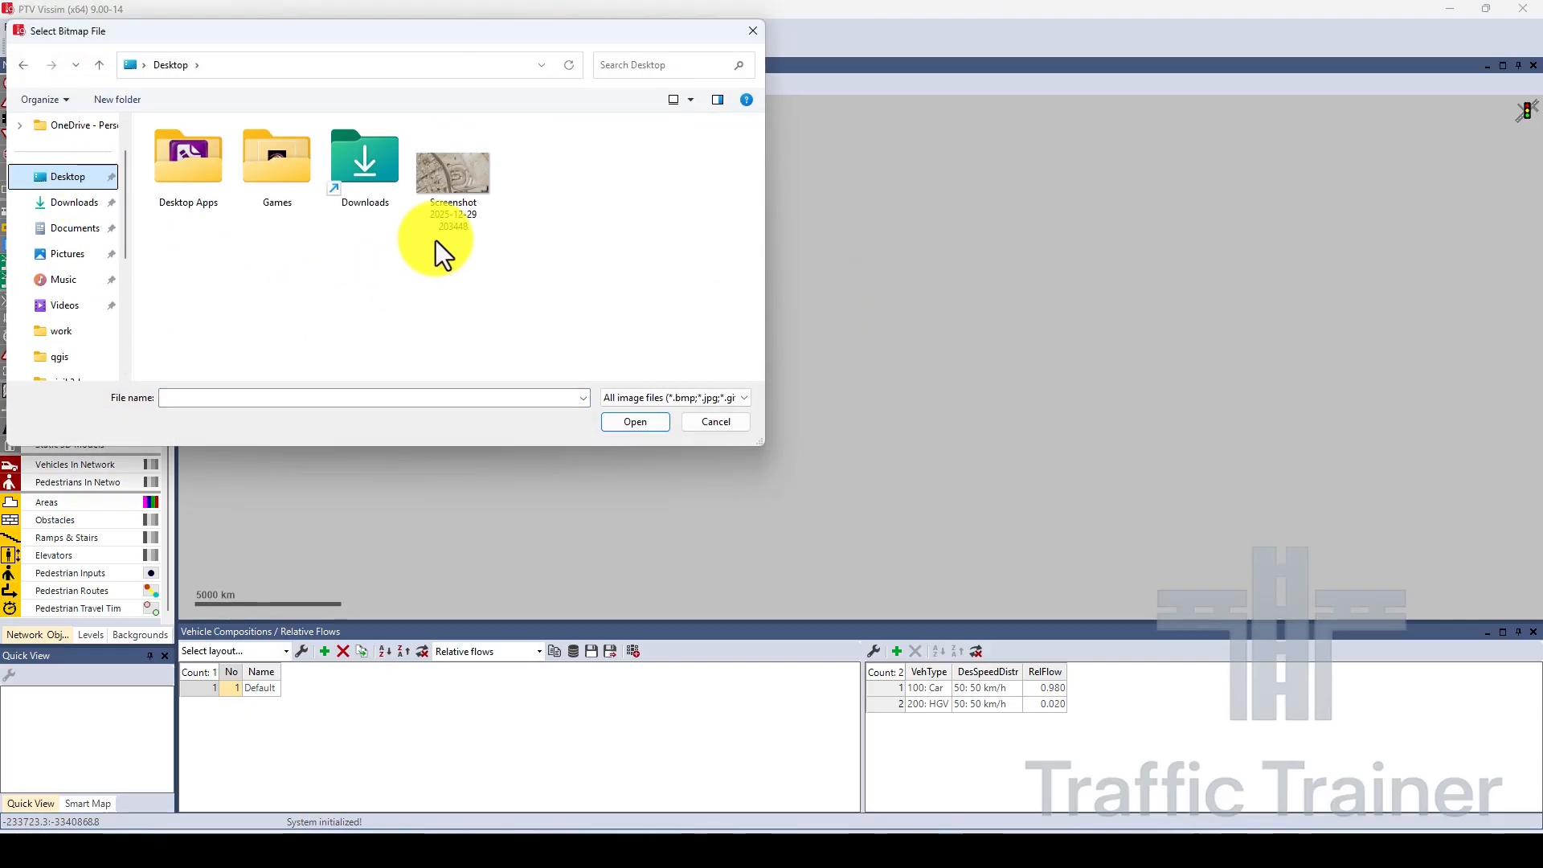
{"action": "left_click", "coordinate": [460, 190]}
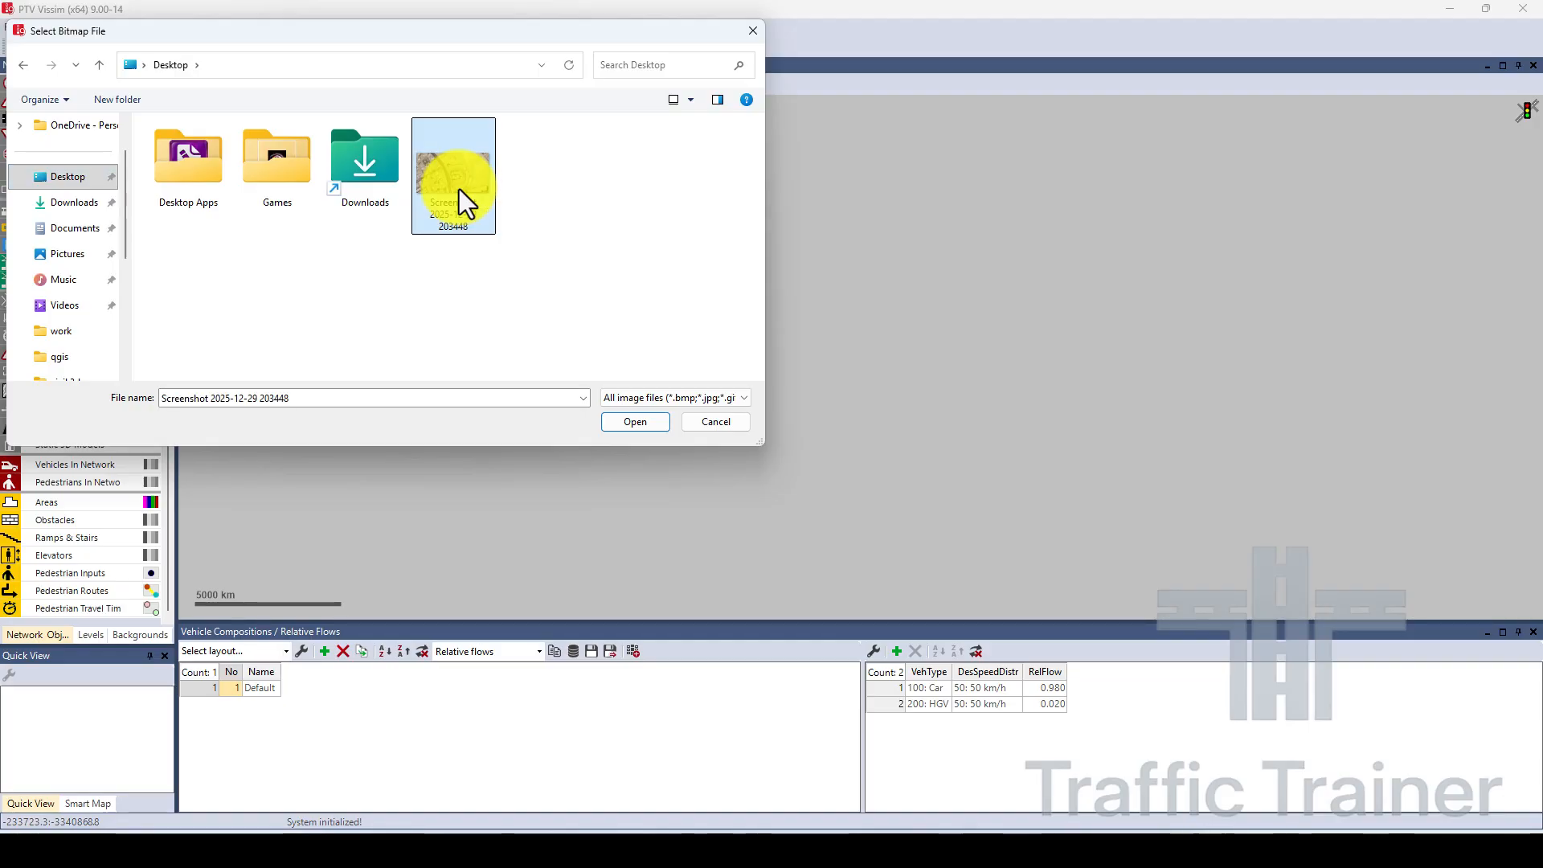
{"action": "left_click", "coordinate": [618, 421]}
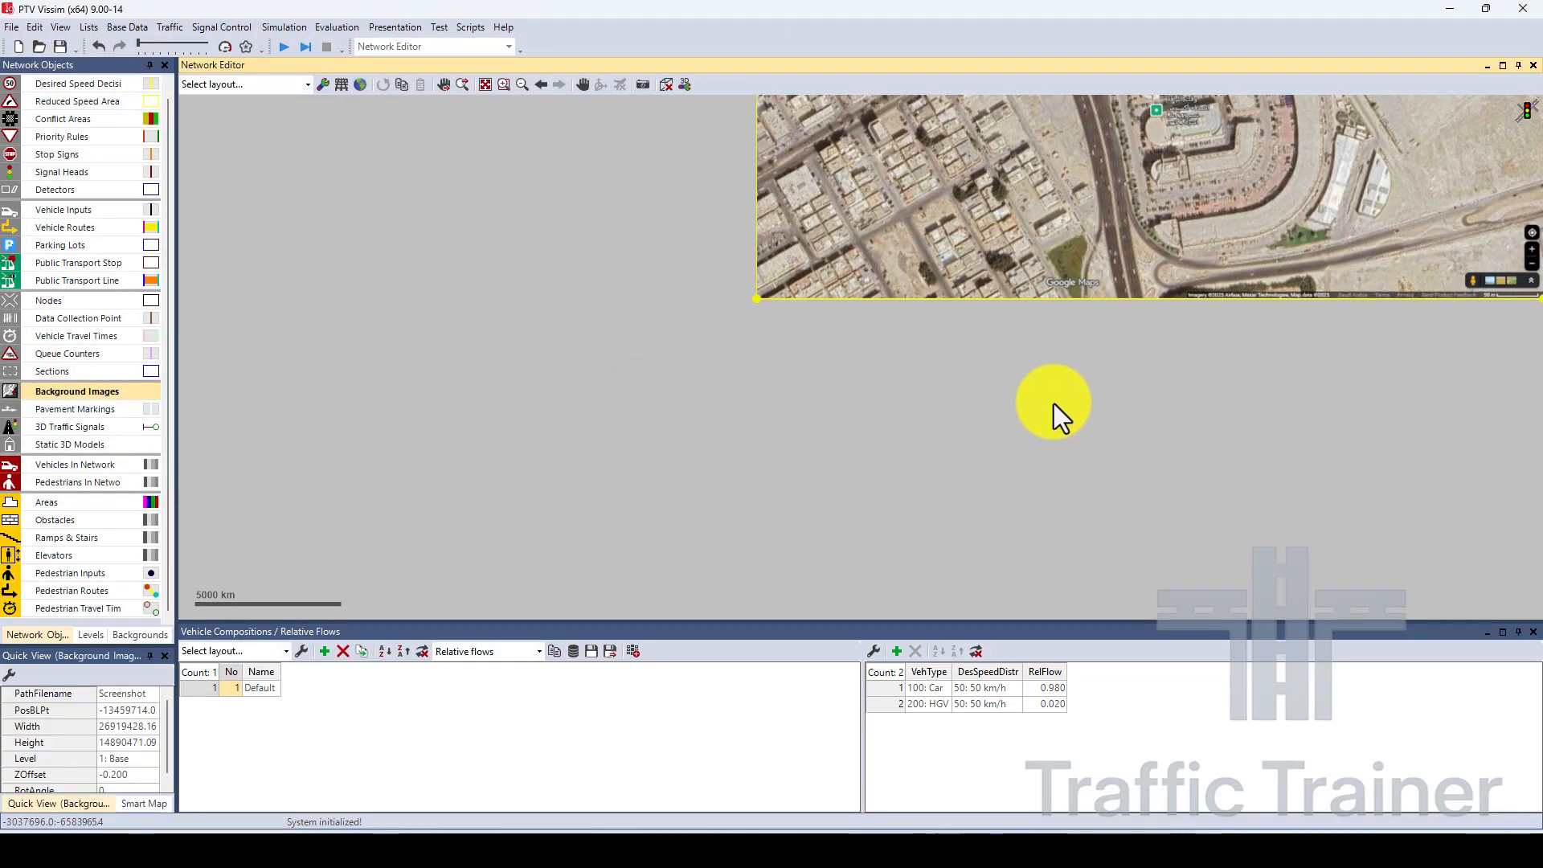
Examine the inserted satellite background image and locate the map's 50 m scale bar.
{"action": "left_click_drag", "start_coordinate": [1255, 356], "coordinate": [950, 558]}
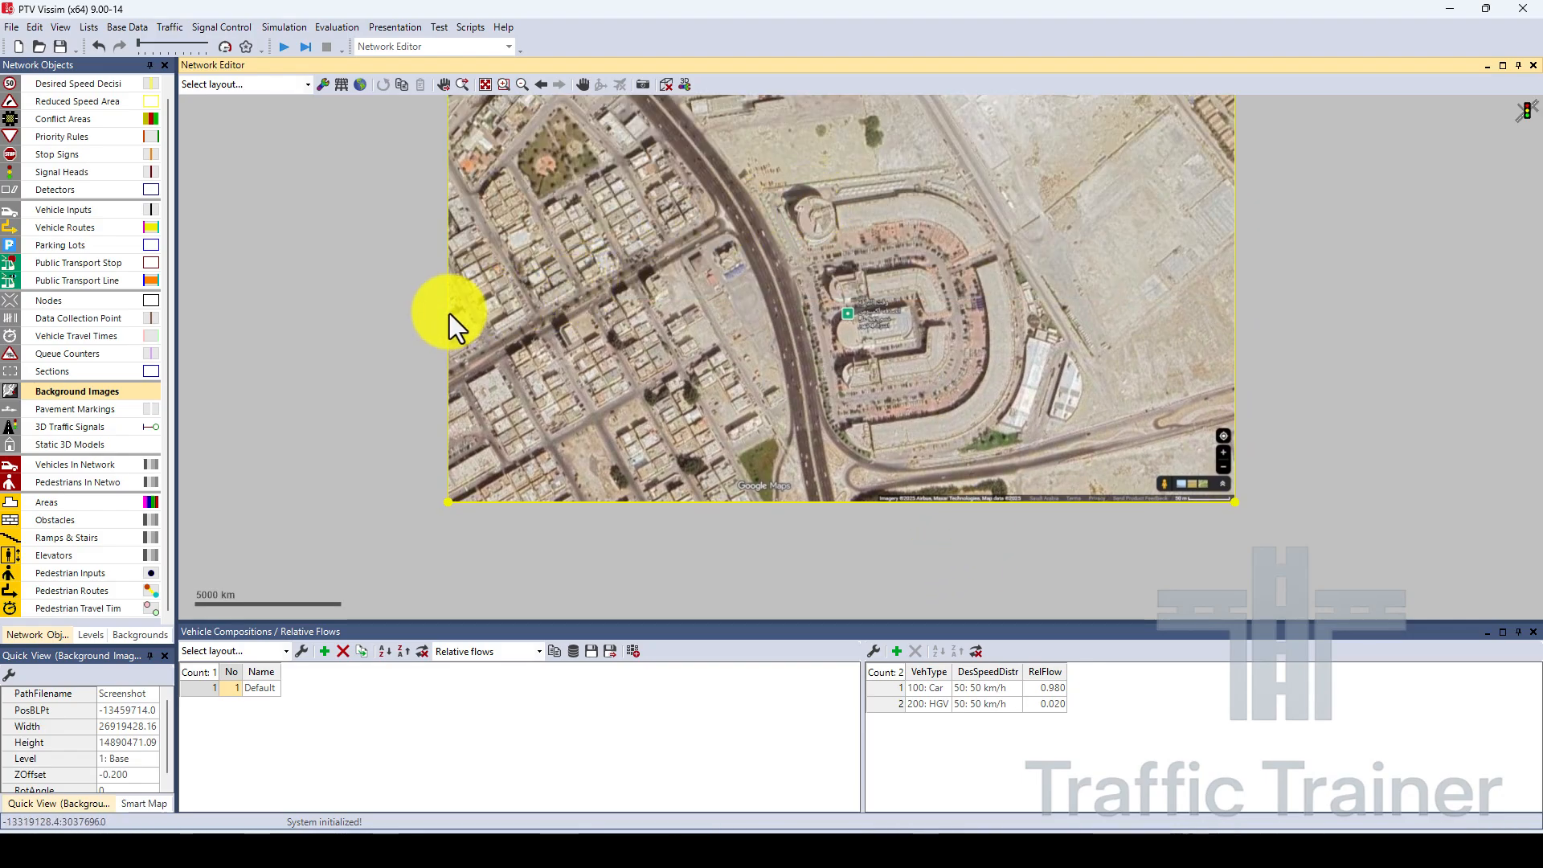
{"action": "left_click_drag", "start_coordinate": [447, 321], "coordinate": [378, 406]}
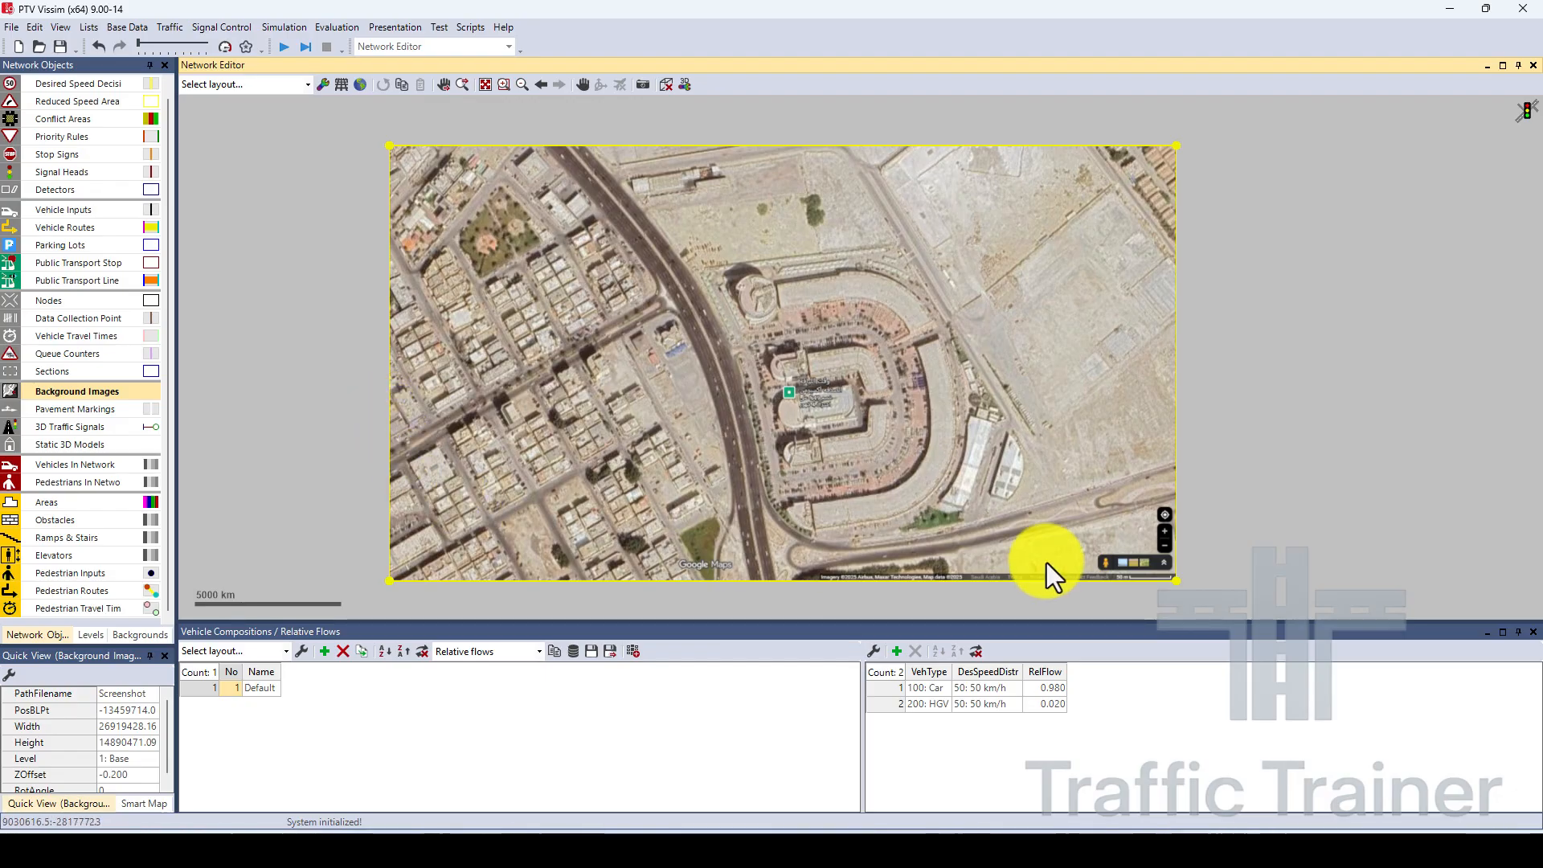
{"action": "left_click", "coordinate": [1198, 577]}
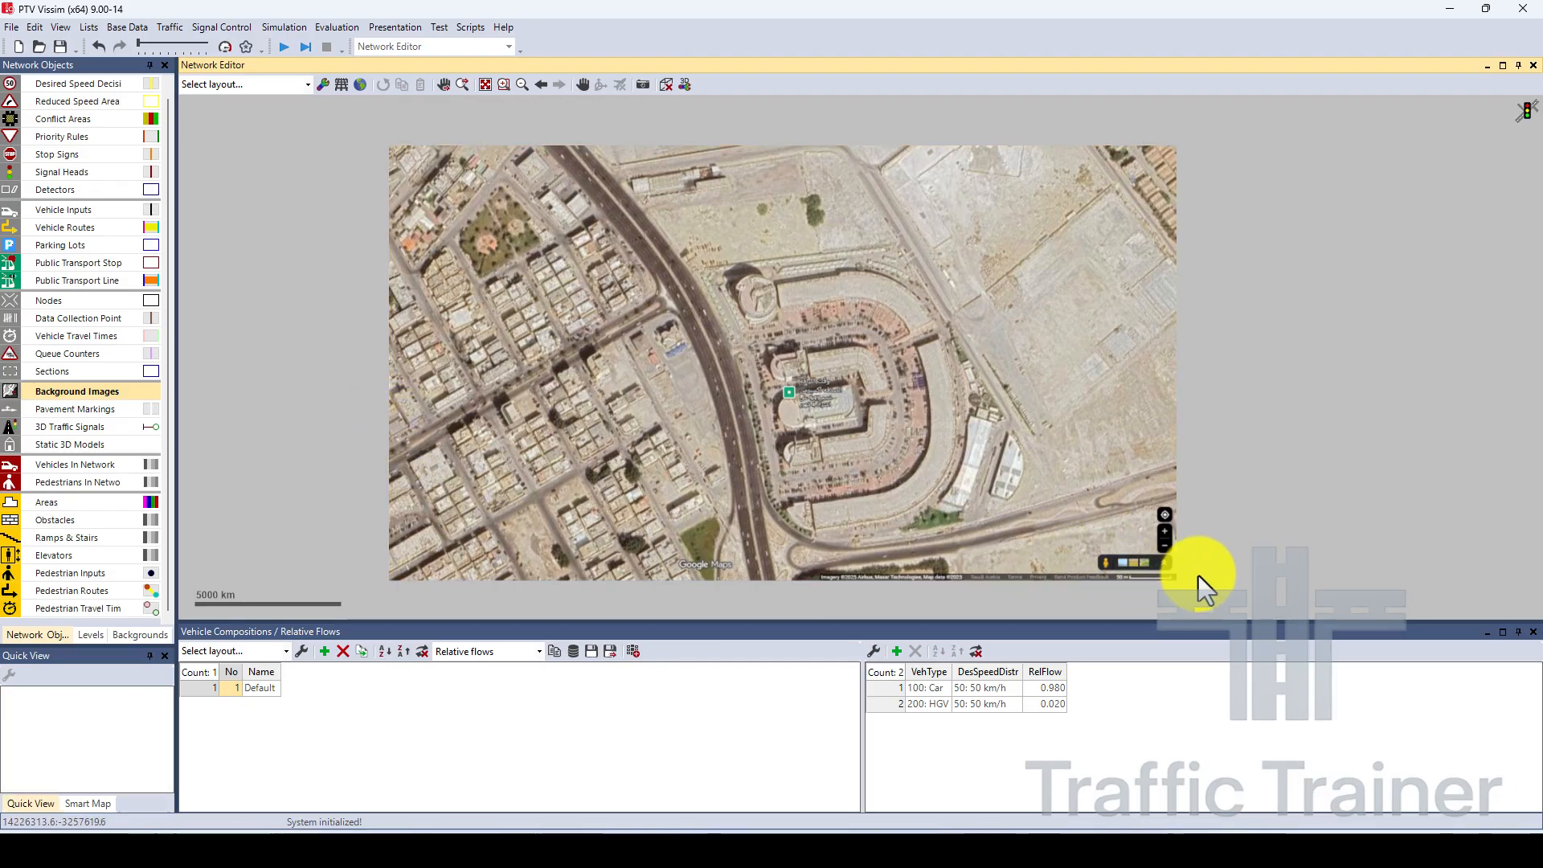
{"action": "scroll", "coordinate": [1142, 580], "scroll_direction": "up", "scroll_amount": 8}
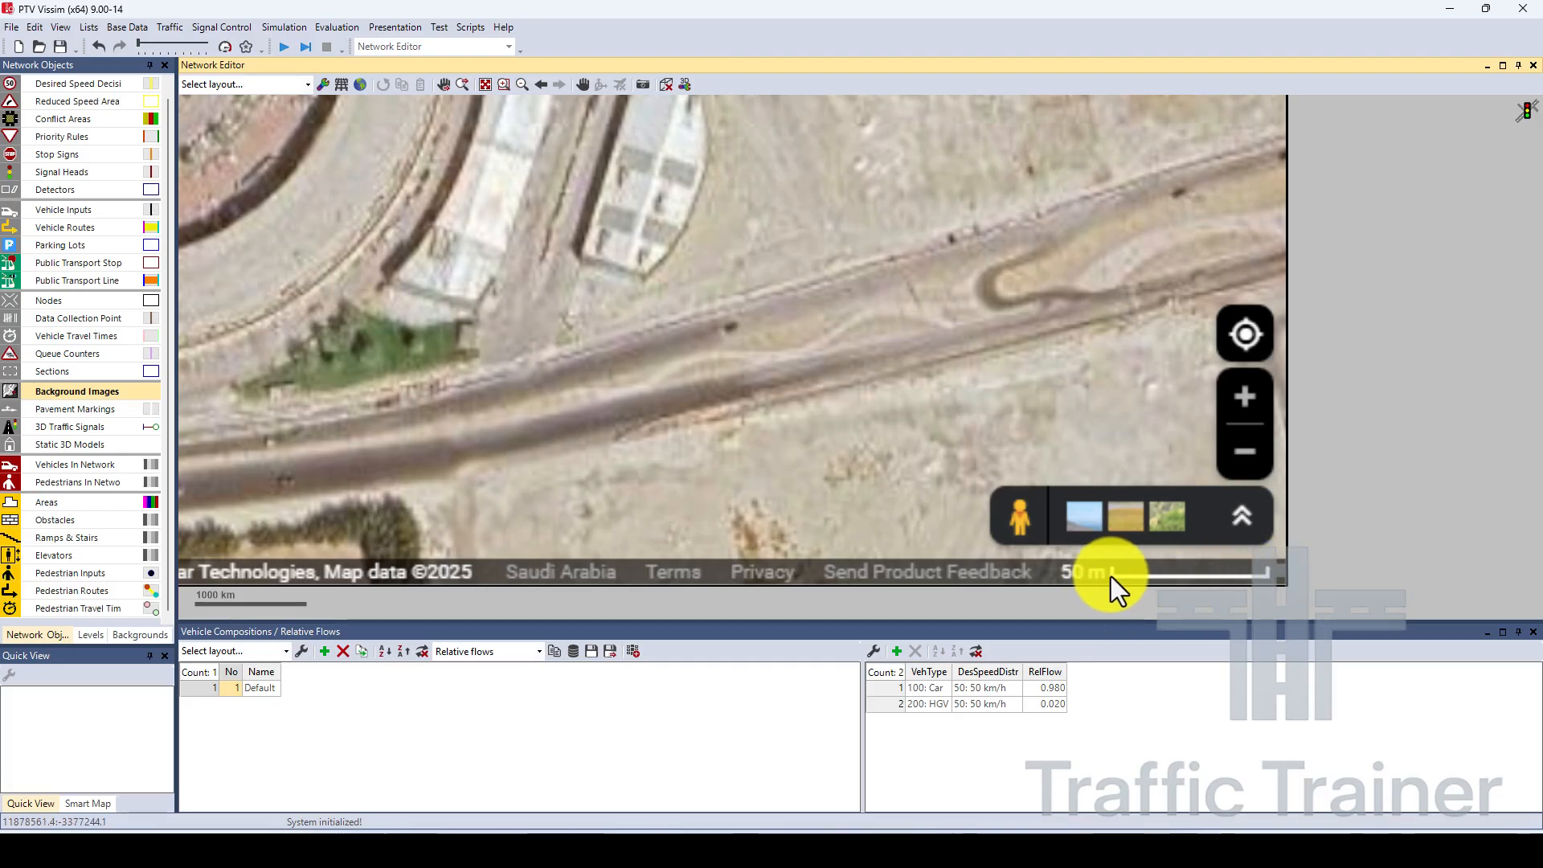
{"action": "scroll", "coordinate": [1395, 459], "scroll_direction": "down", "scroll_amount": 1}
{"action": "scroll", "coordinate": [1388, 457], "scroll_direction": "down", "scroll_amount": 3}
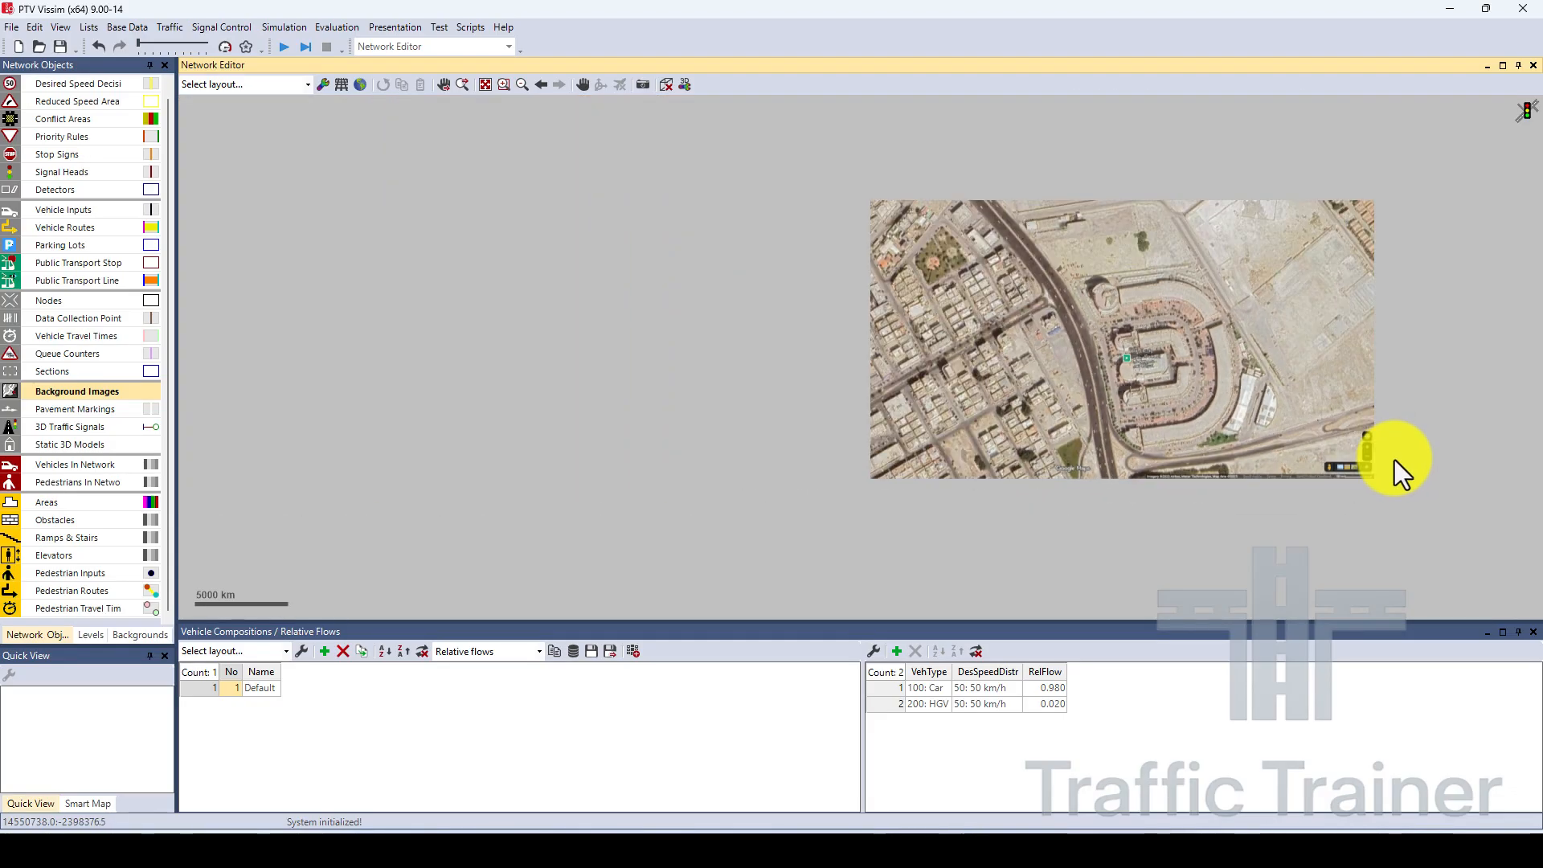
{"action": "scroll", "coordinate": [1415, 464], "scroll_direction": "up", "scroll_amount": 4}
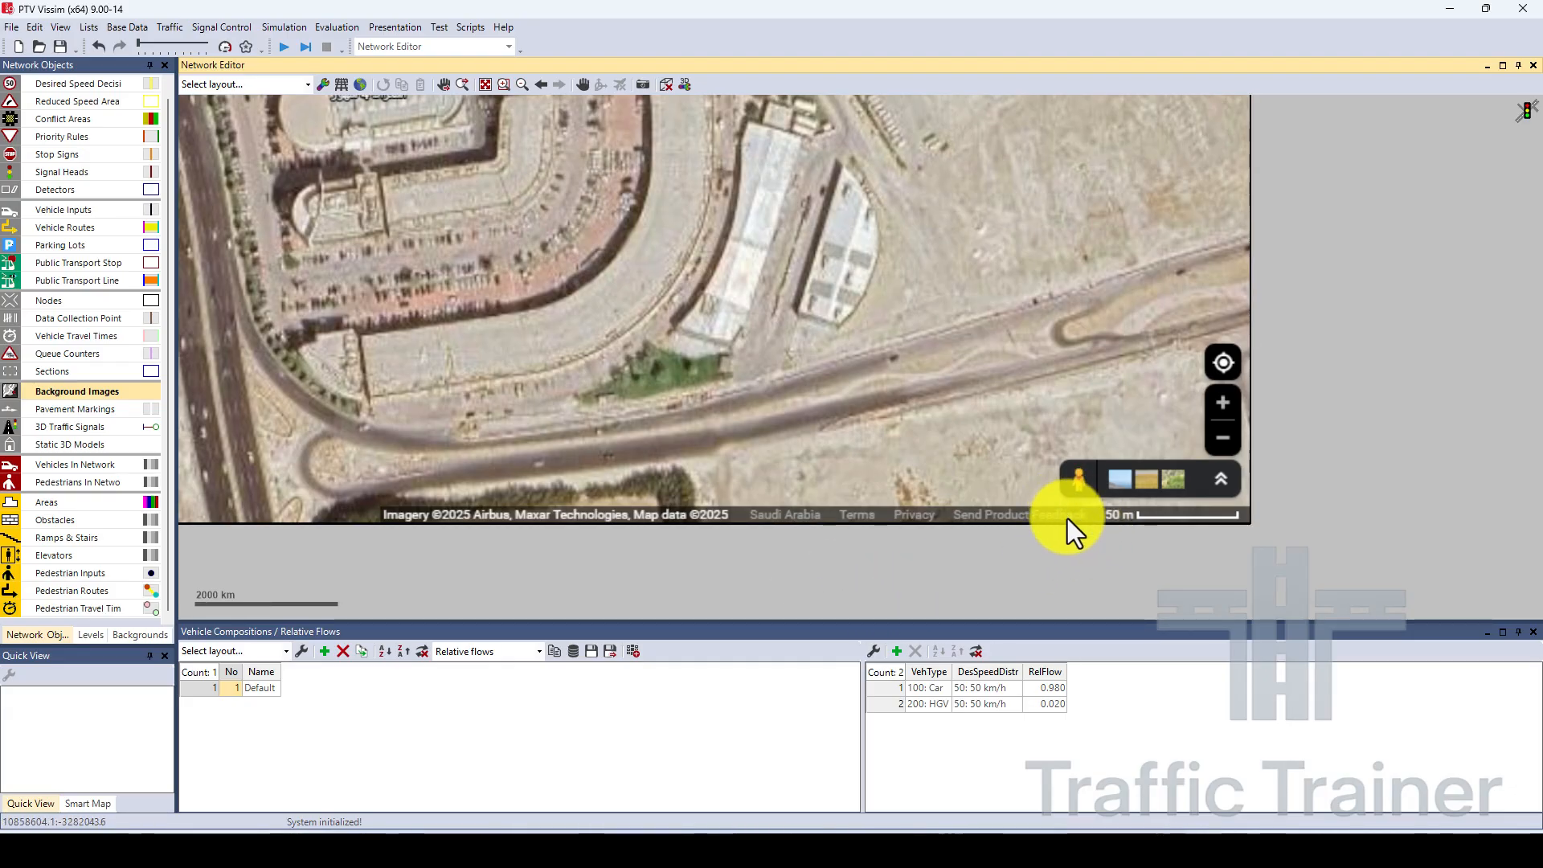
Start setting the scale of the background image and trace its 50 m map scale bar from end to end.
{"action": "left_click", "coordinate": [1118, 420]}
{"action": "right_click", "coordinate": [1118, 465]}
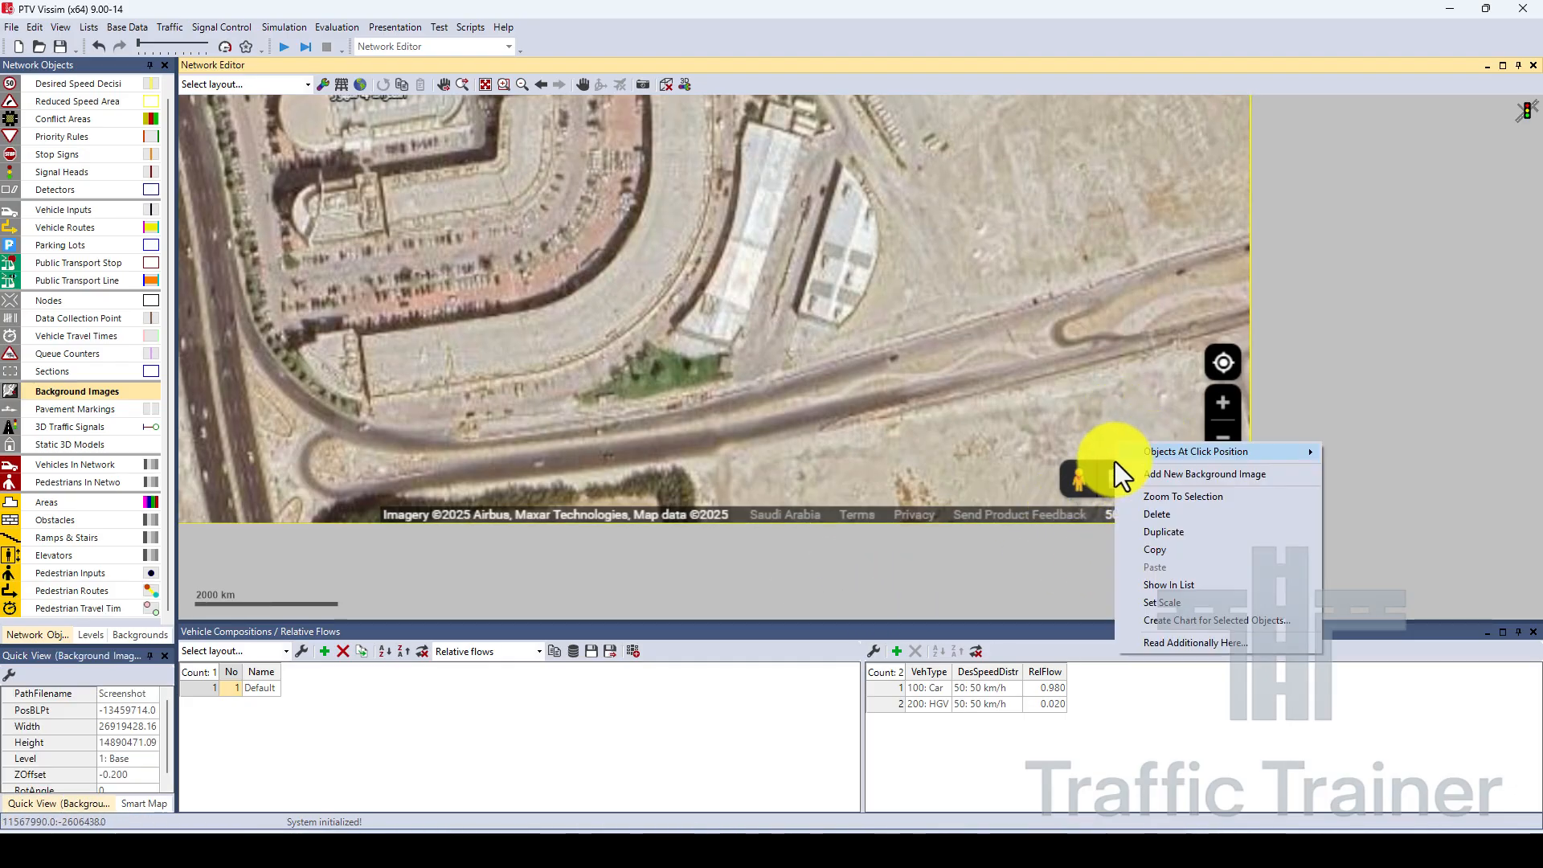
{"action": "left_click", "coordinate": [1161, 601]}
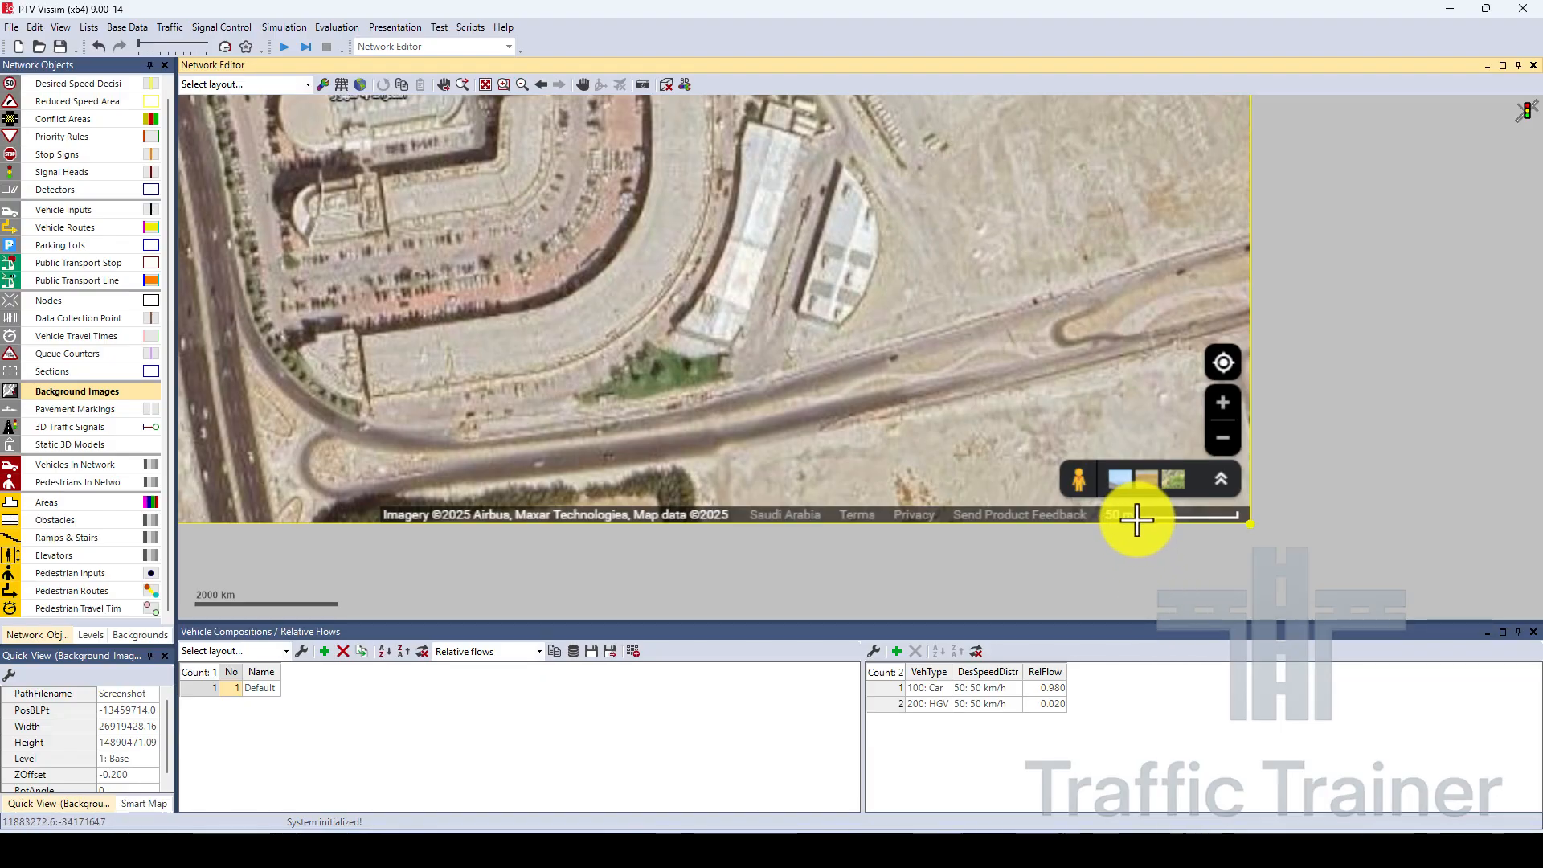
{"action": "scroll", "coordinate": [1140, 522], "scroll_direction": "up", "scroll_amount": 6}
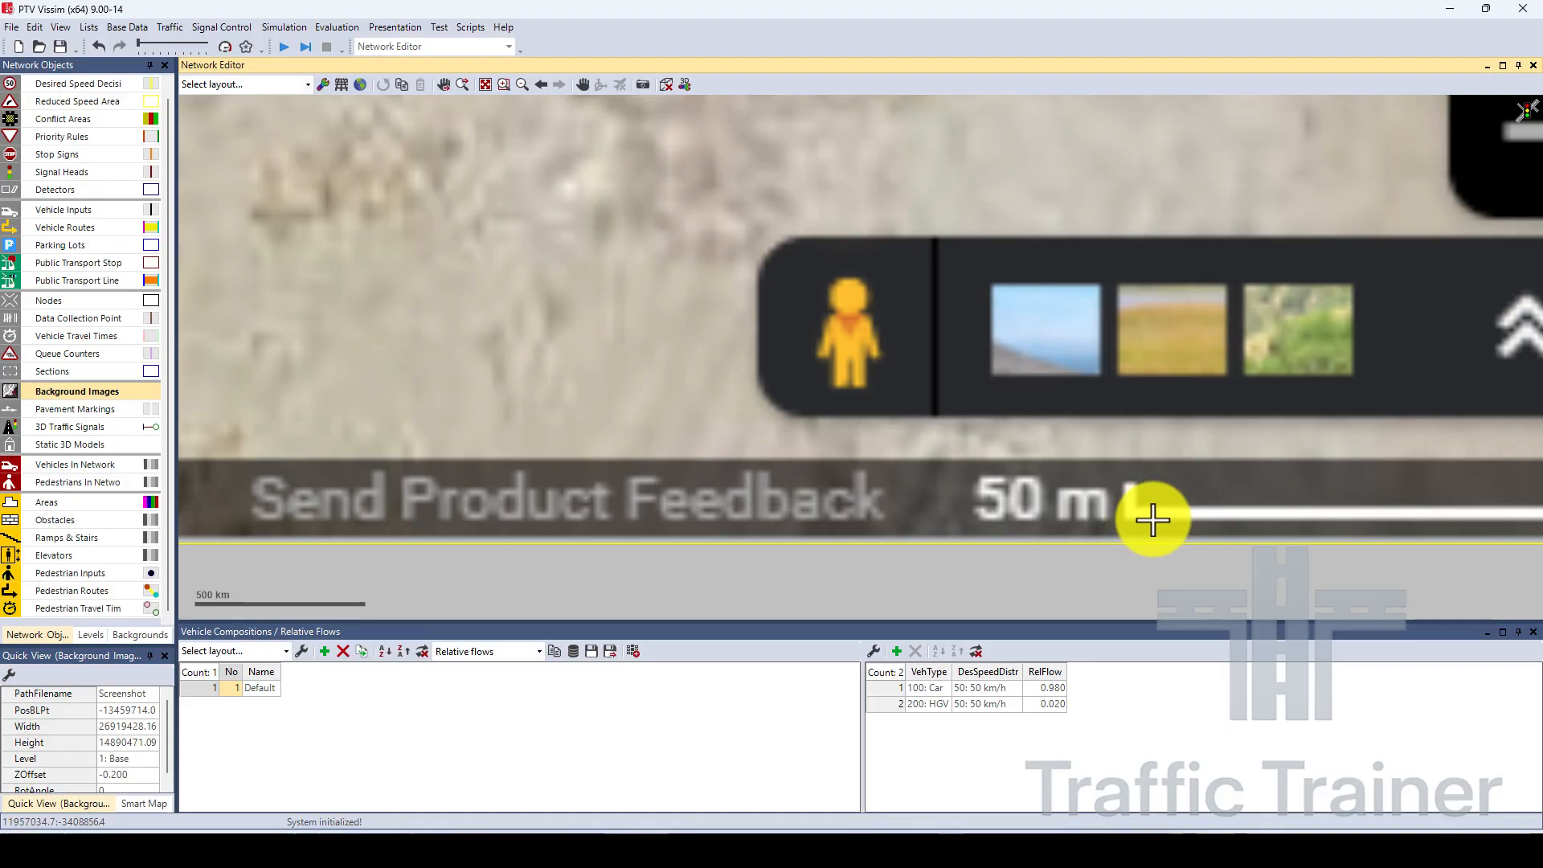
{"action": "scroll", "coordinate": [1161, 514], "scroll_direction": "down", "scroll_amount": 3}
{"action": "left_click_drag", "start_coordinate": [1163, 515], "coordinate": [1100, 516]}
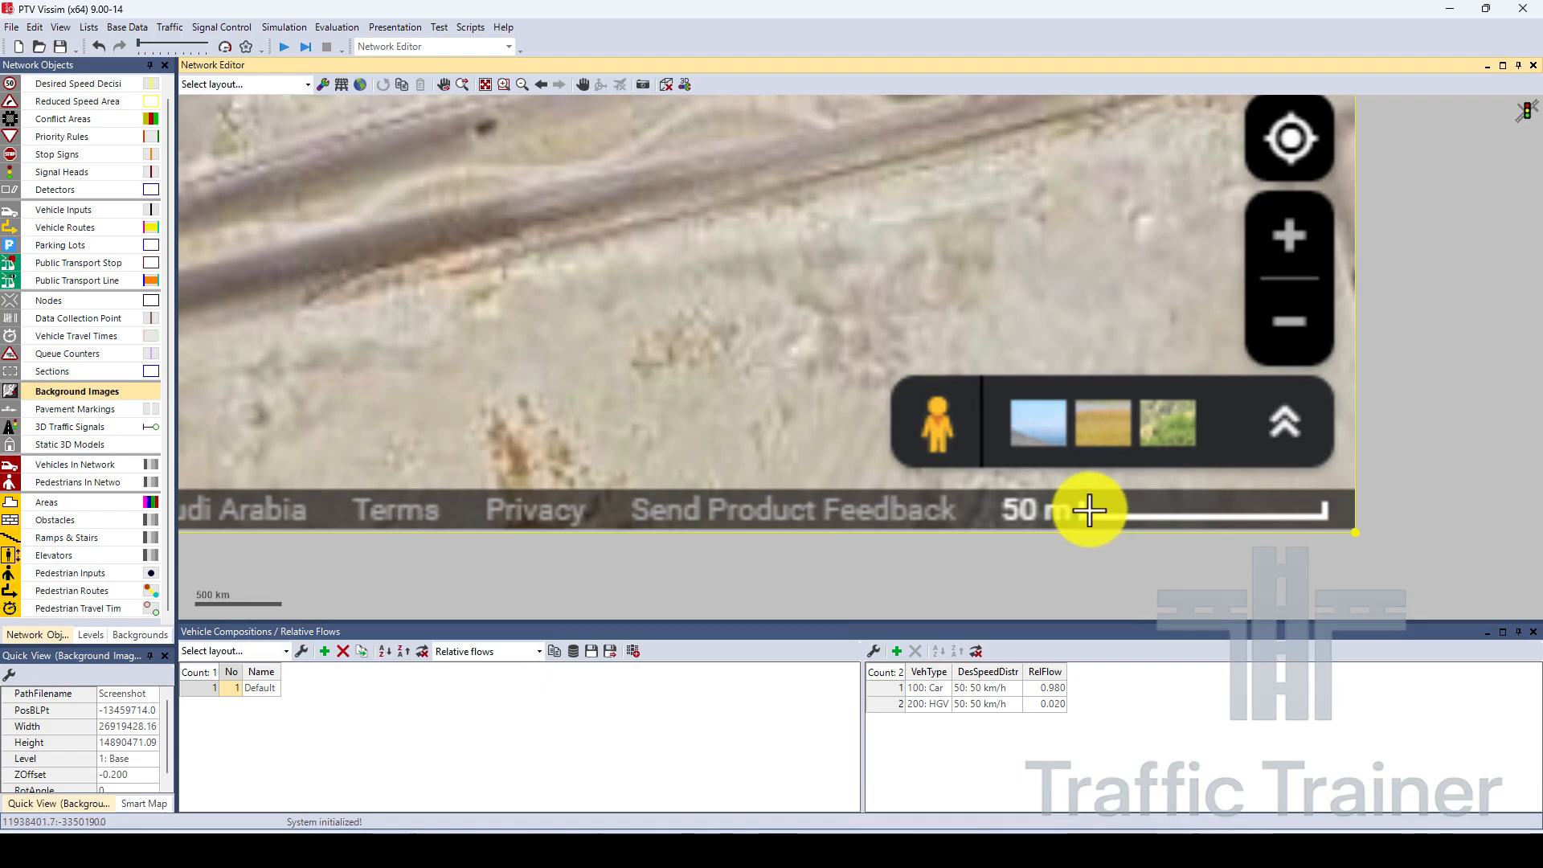
{"action": "left_click", "coordinate": [1324, 518]}
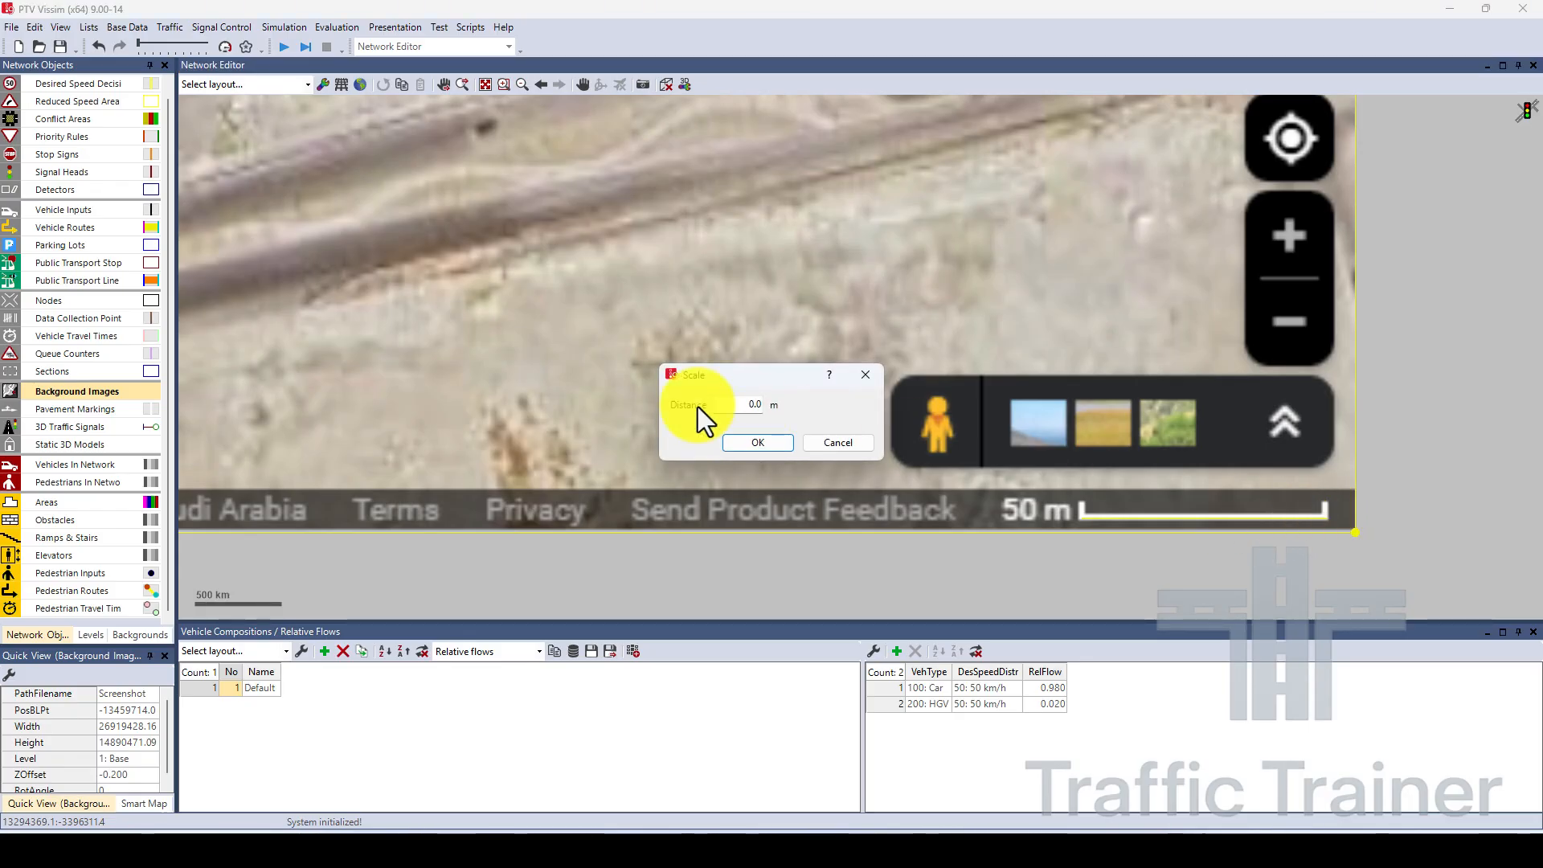
Set the traced scale distance to 50 m, apply it to the background image, and deselect the image.
{"action": "left_click_drag", "start_coordinate": [705, 377], "coordinate": [604, 393]}
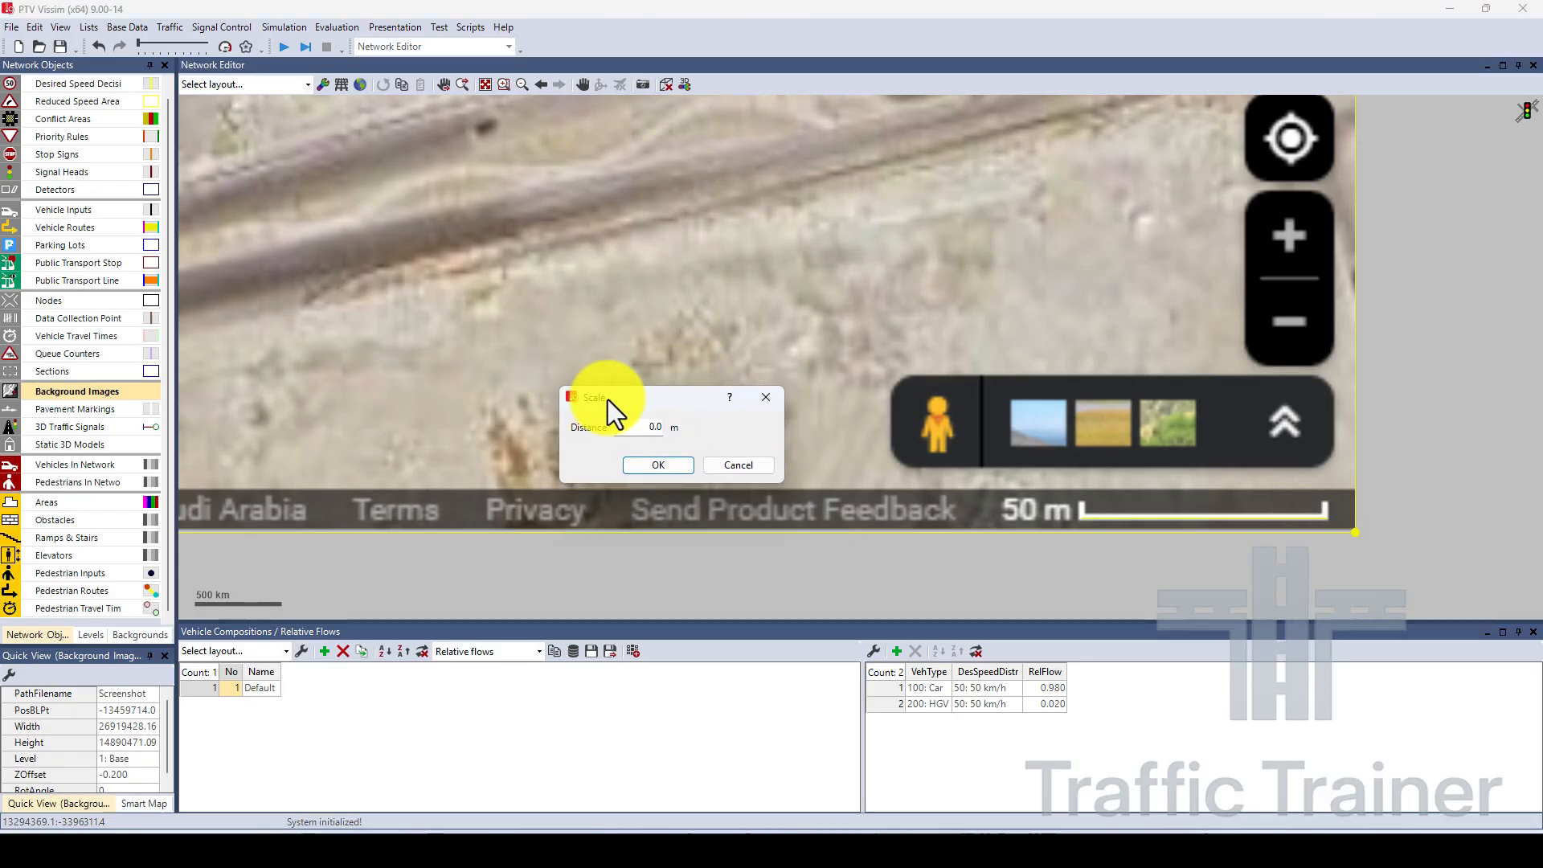
{"action": "double_click", "coordinate": [642, 422]}
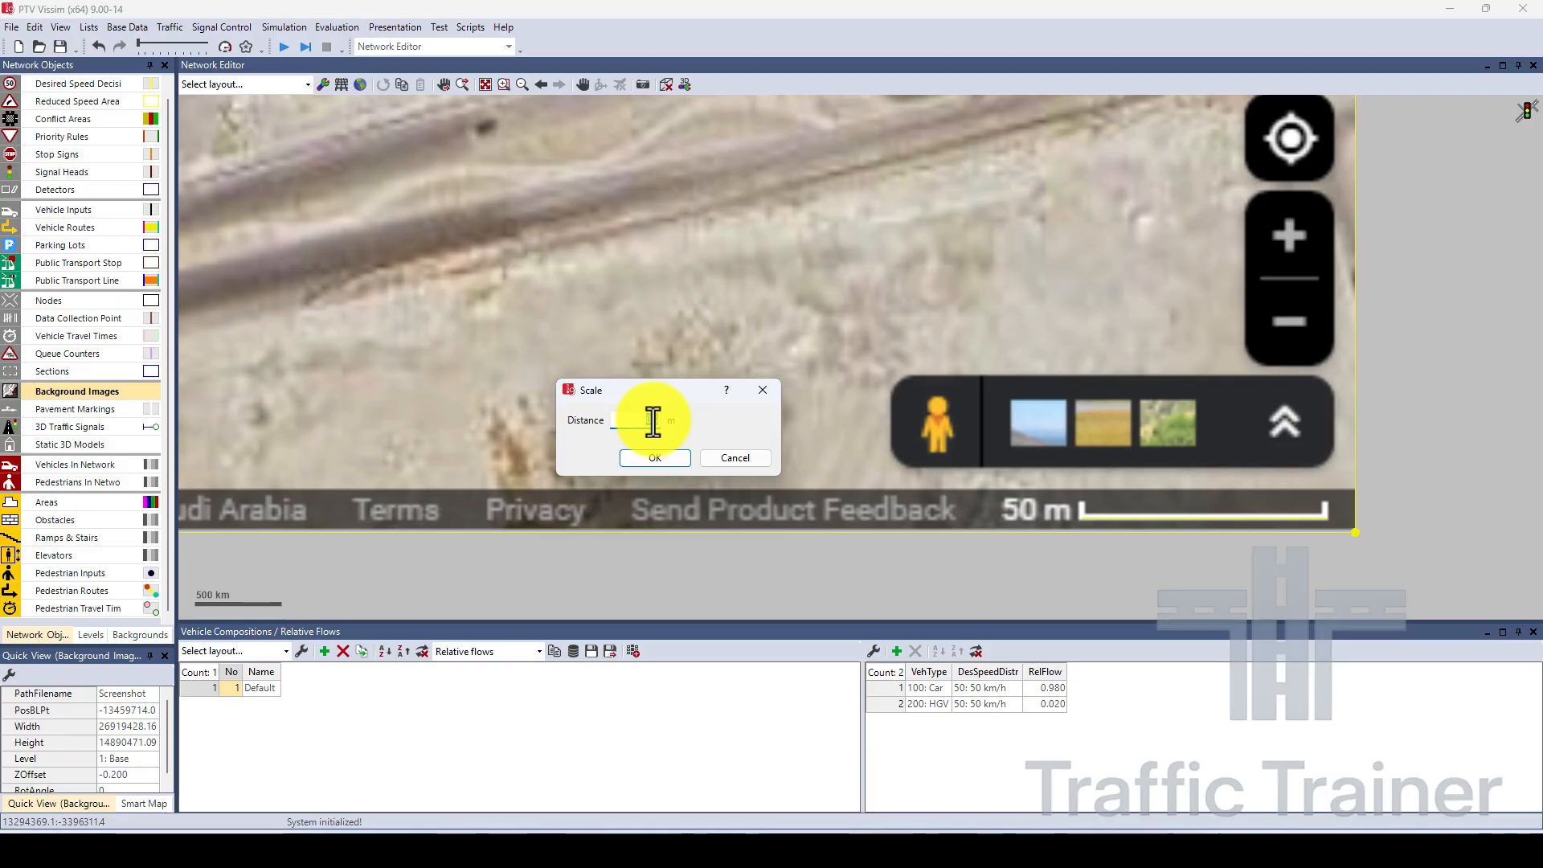
{"action": "type", "text": "50"}
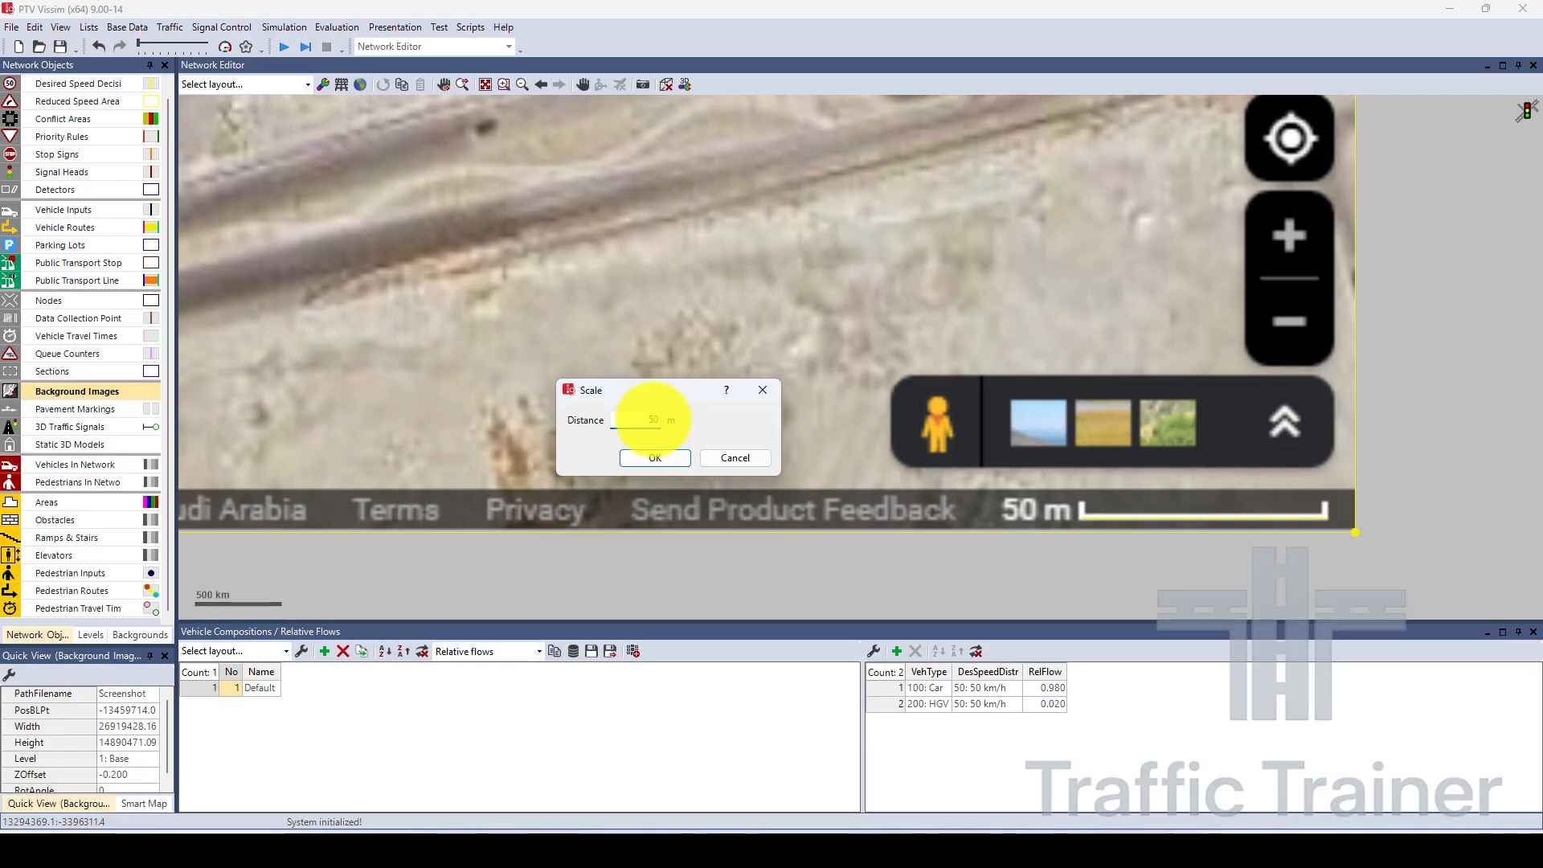
{"action": "left_click", "coordinate": [651, 458]}
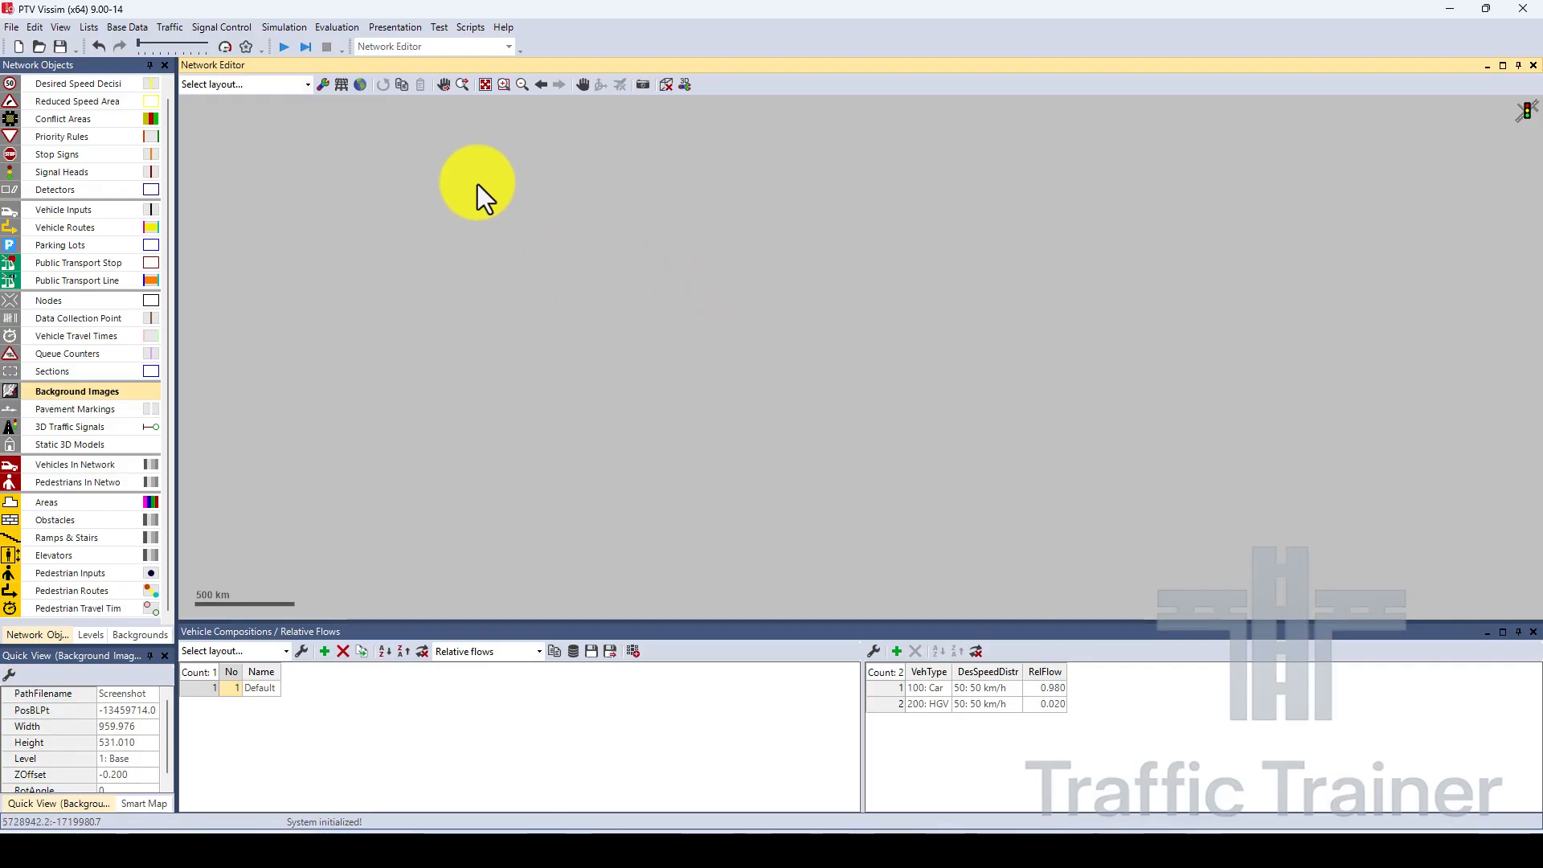
{"action": "left_click", "coordinate": [486, 84]}
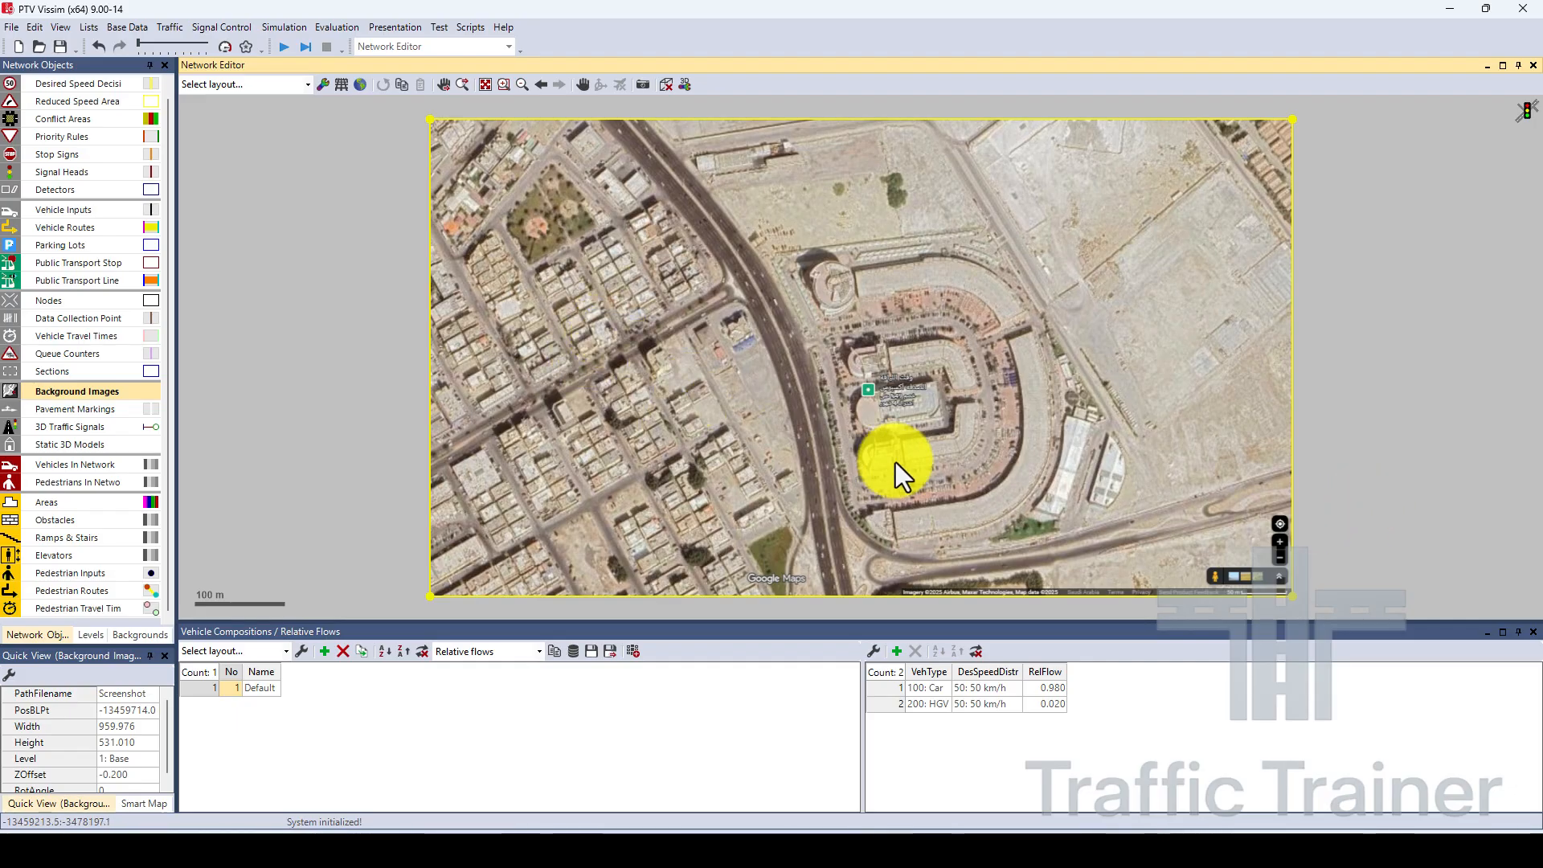
{"action": "left_click", "coordinate": [1364, 484]}
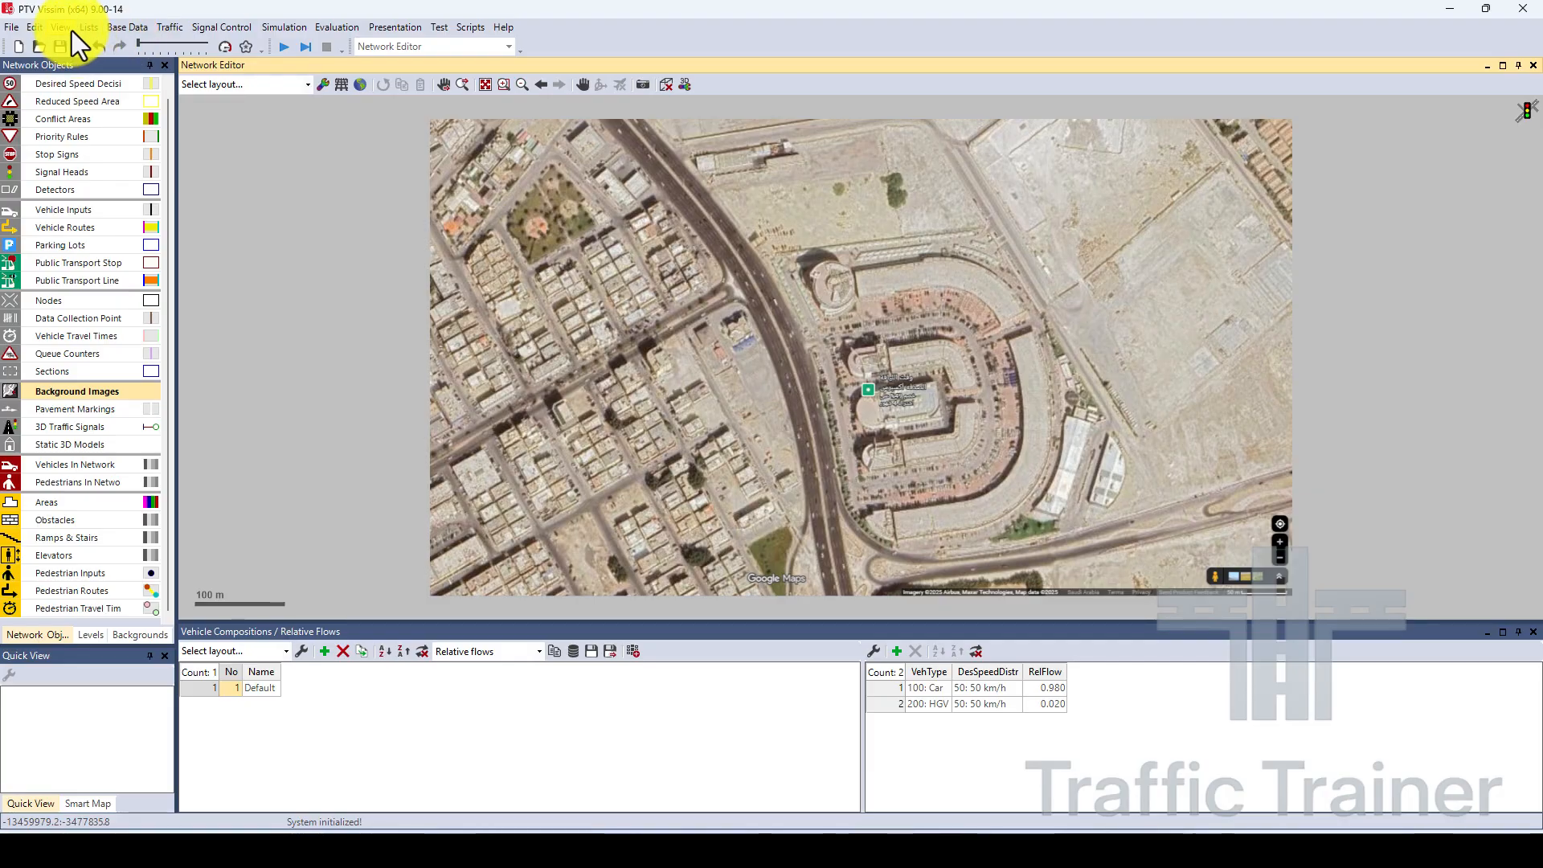
Set the network editor's right click behavior in the user preferences to "opens the context menu".
{"action": "left_click", "coordinate": [39, 27]}
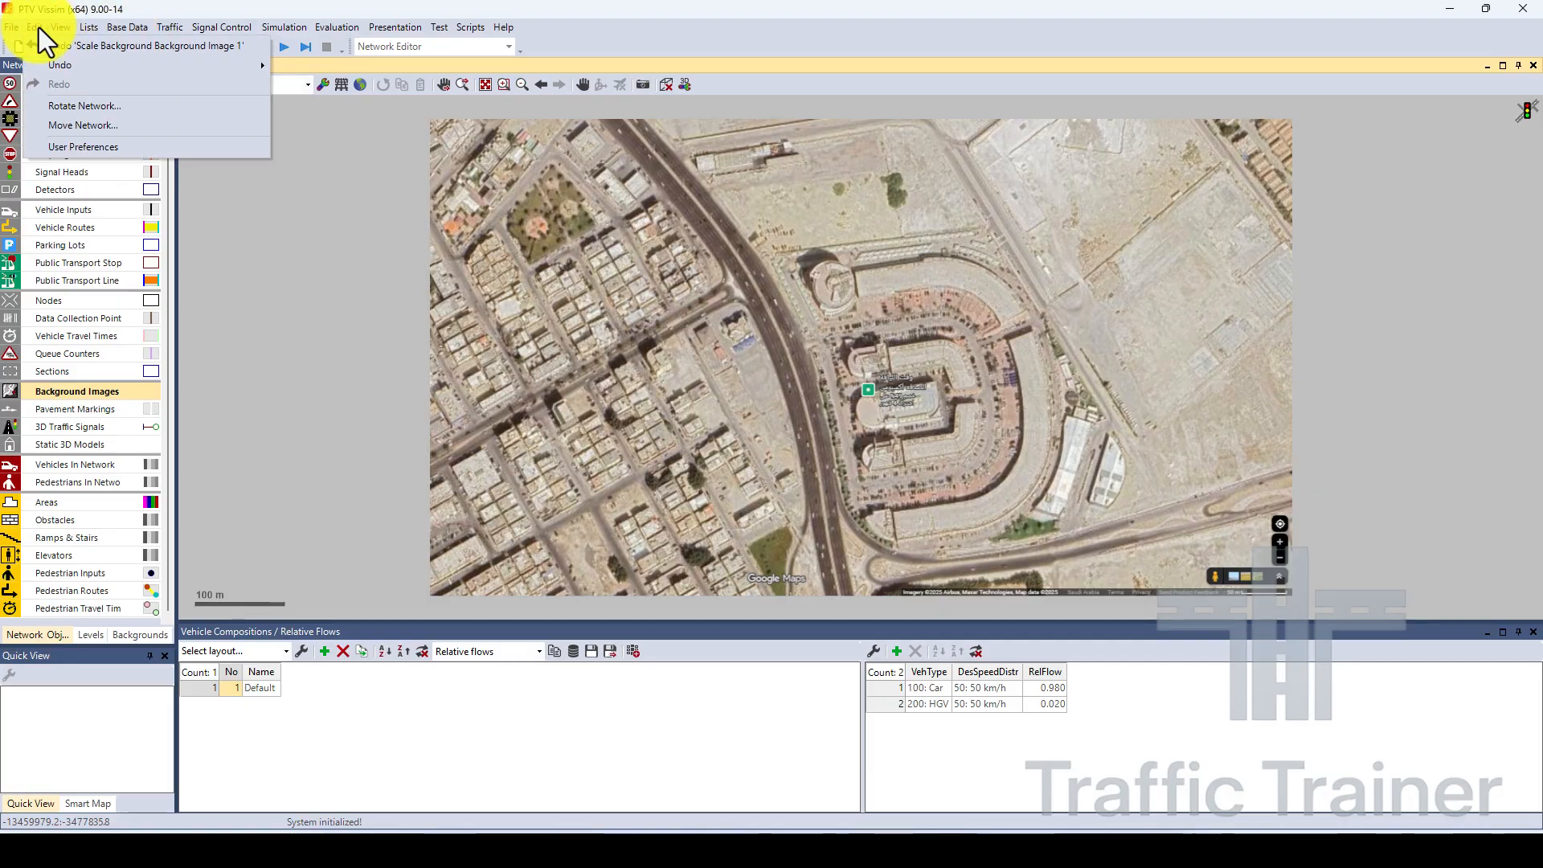
{"action": "left_click", "coordinate": [86, 150]}
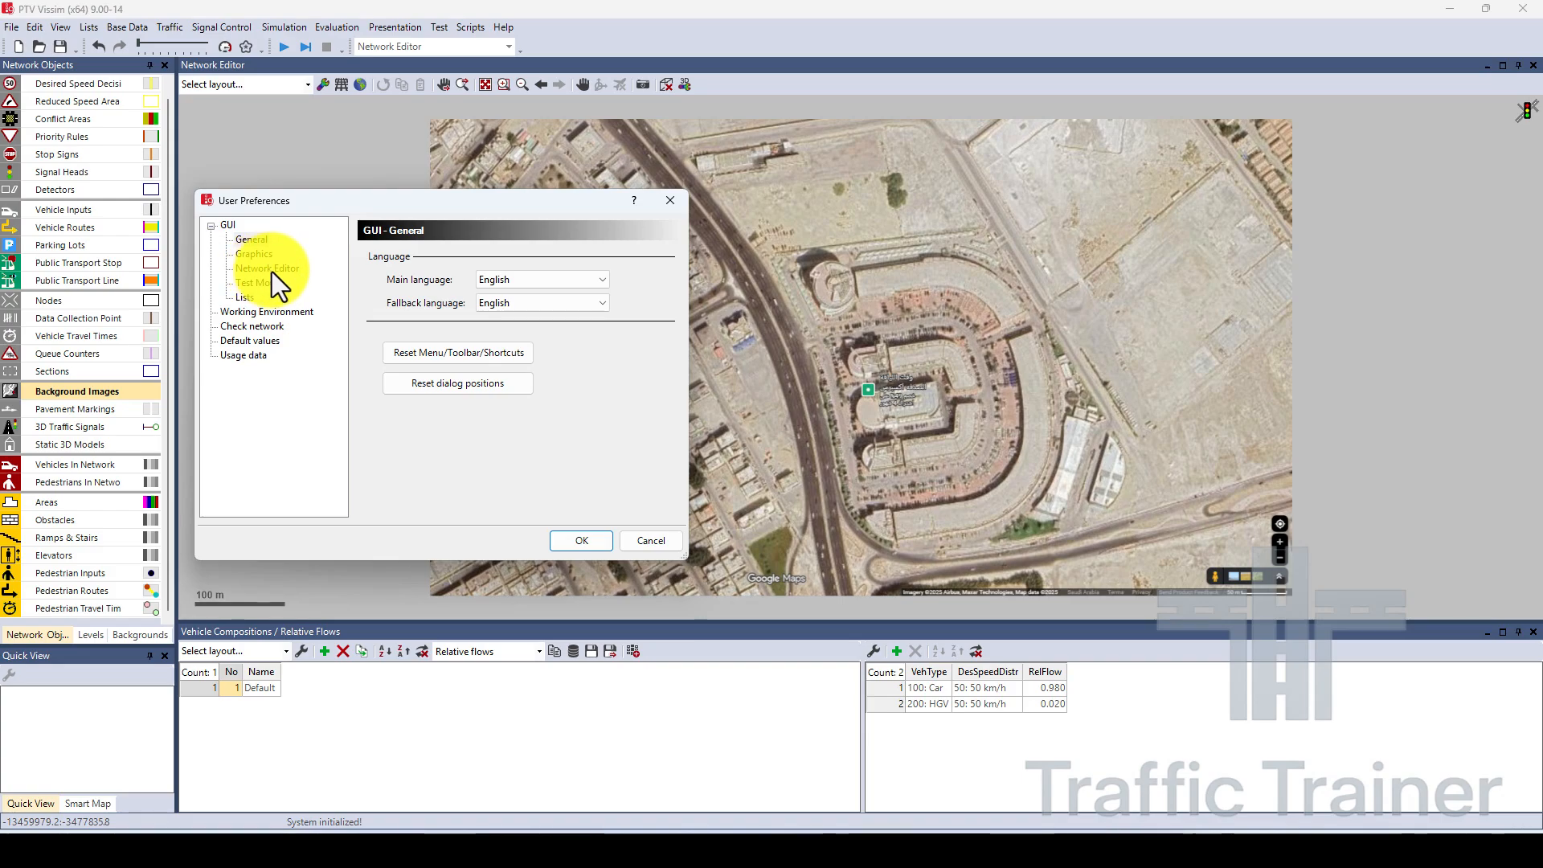
{"action": "left_click", "coordinate": [271, 270]}
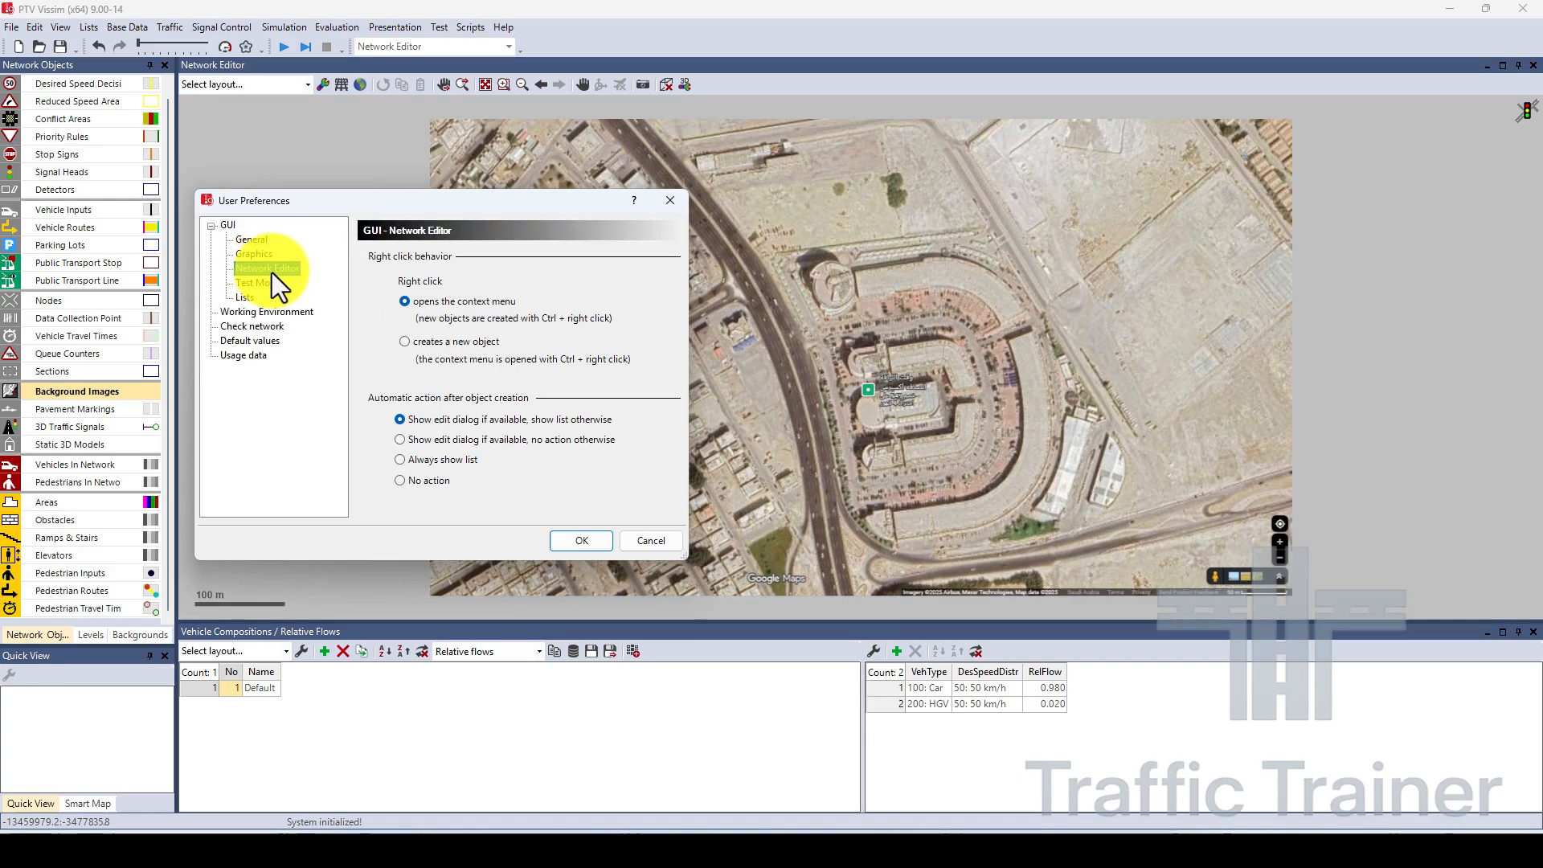
{"action": "left_click", "coordinate": [406, 303]}
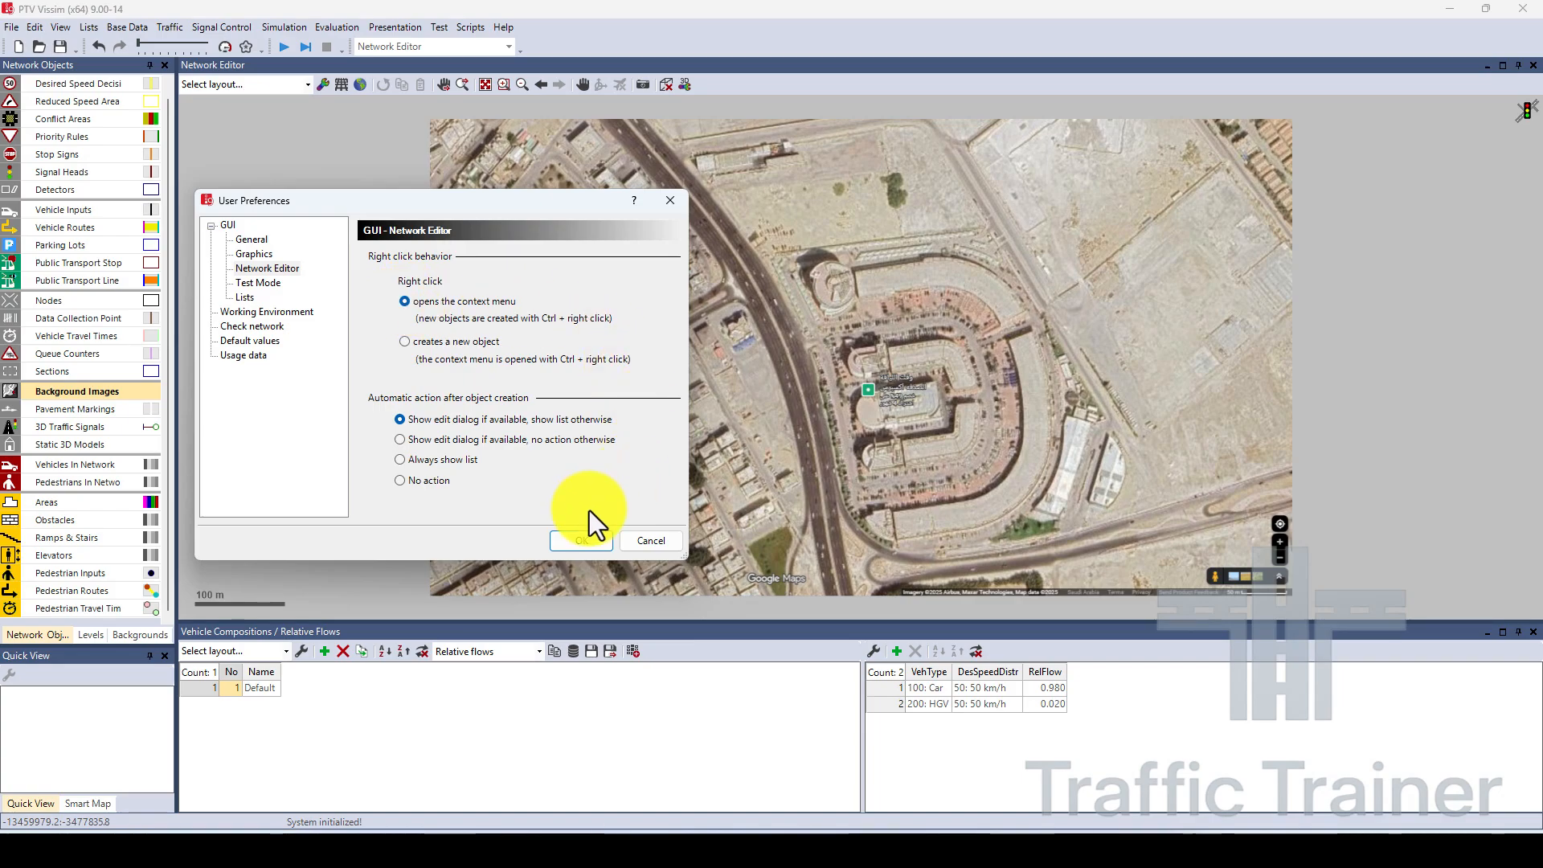
{"action": "left_click", "coordinate": [583, 541]}
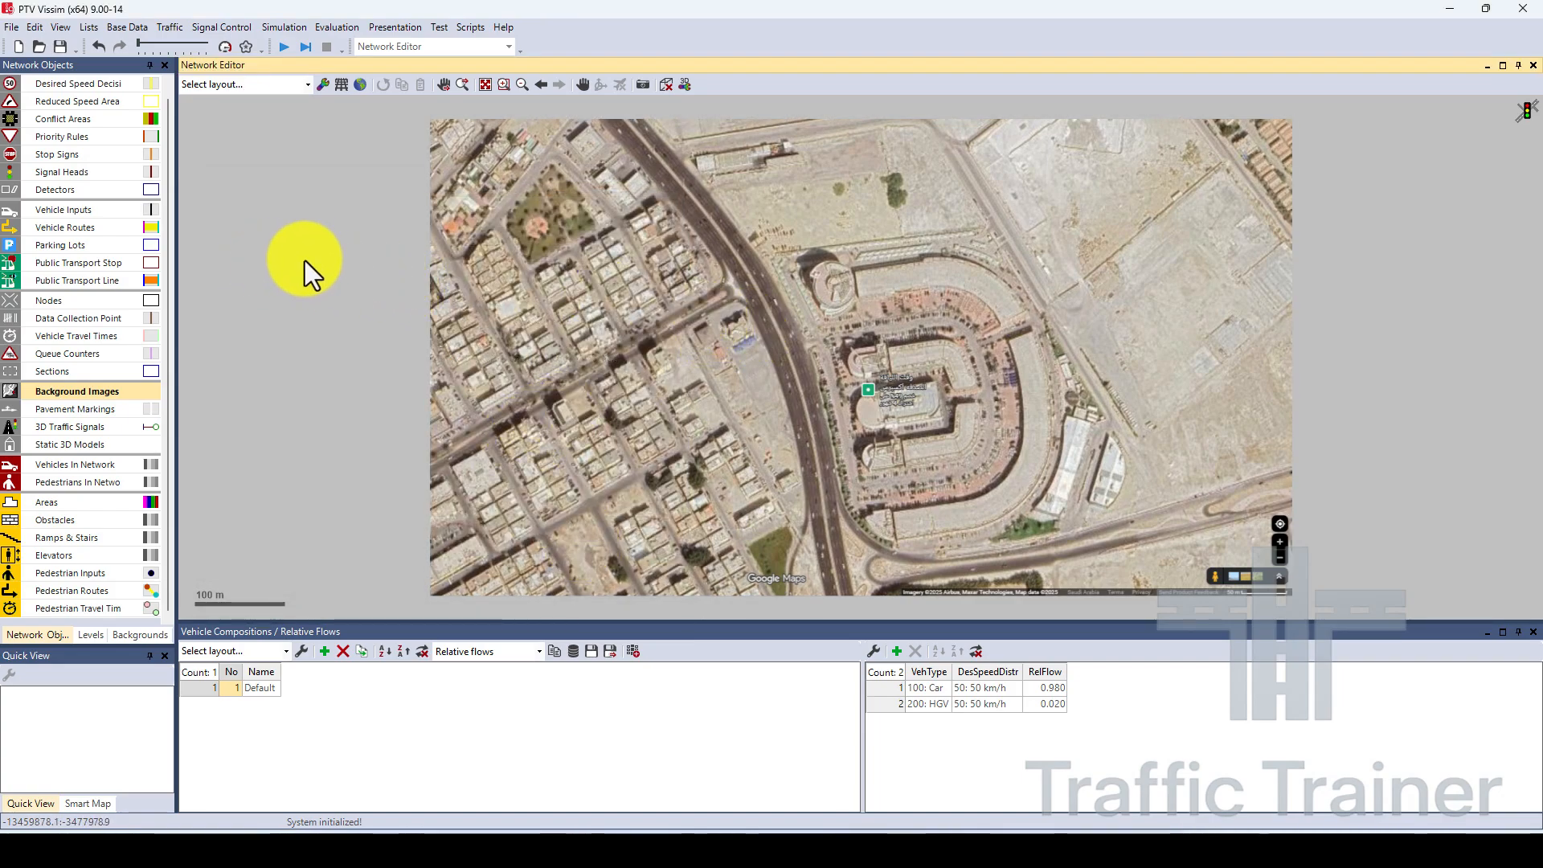
Draw a link about 424 m long along the diagonal residential street, from beyond the image's western edge to the main road junction.
{"action": "scroll", "coordinate": [170, 316], "scroll_direction": "up", "scroll_amount": 1}
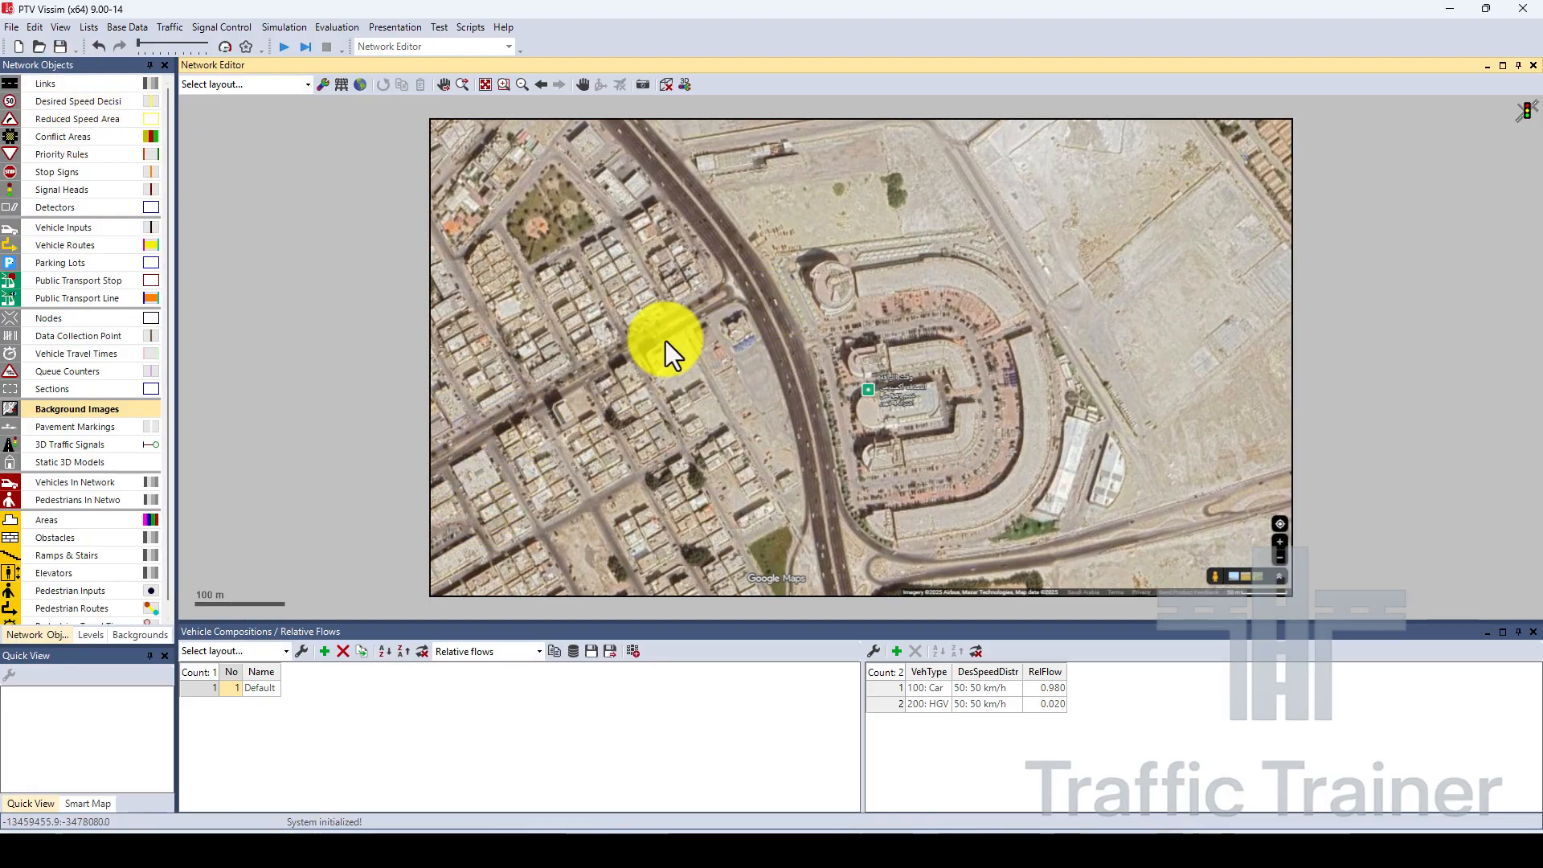
{"action": "left_click", "coordinate": [48, 86]}
{"action": "left_click", "coordinate": [430, 484]}
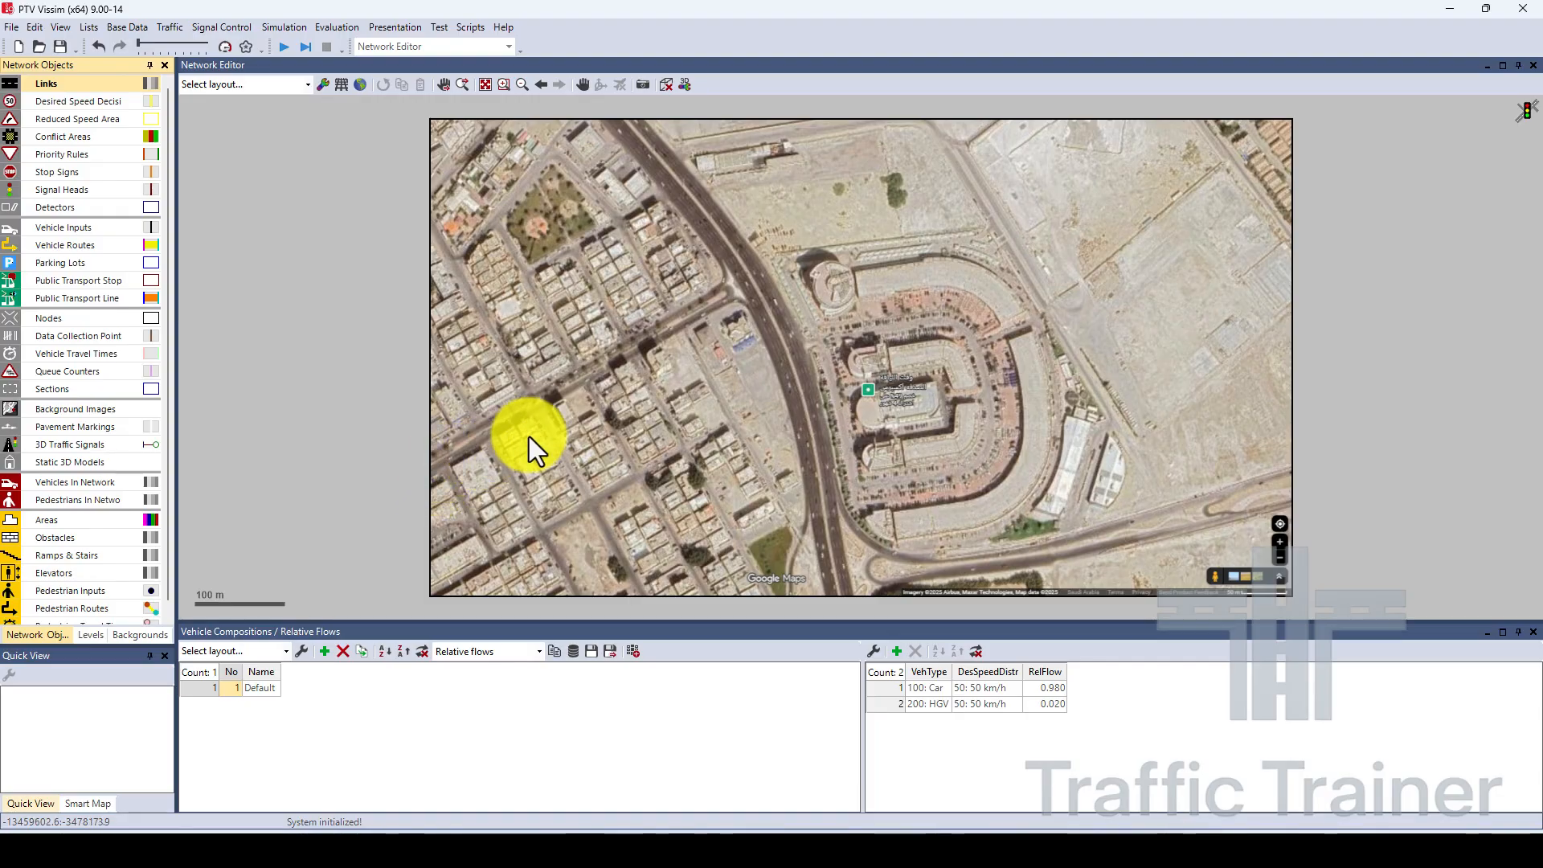
{"action": "left_click", "coordinate": [395, 501]}
{"action": "mouse_move", "coordinate": [450, 468]}
{"action": "left_mouse_down"}
{"action": "mouse_move", "coordinate": [671, 306]}
{"action": "mouse_move", "coordinate": [728, 300]}
{"action": "mouse_move", "coordinate": [664, 327]}
{"action": "mouse_move", "coordinate": [723, 306]}
{"action": "left_mouse_up"}
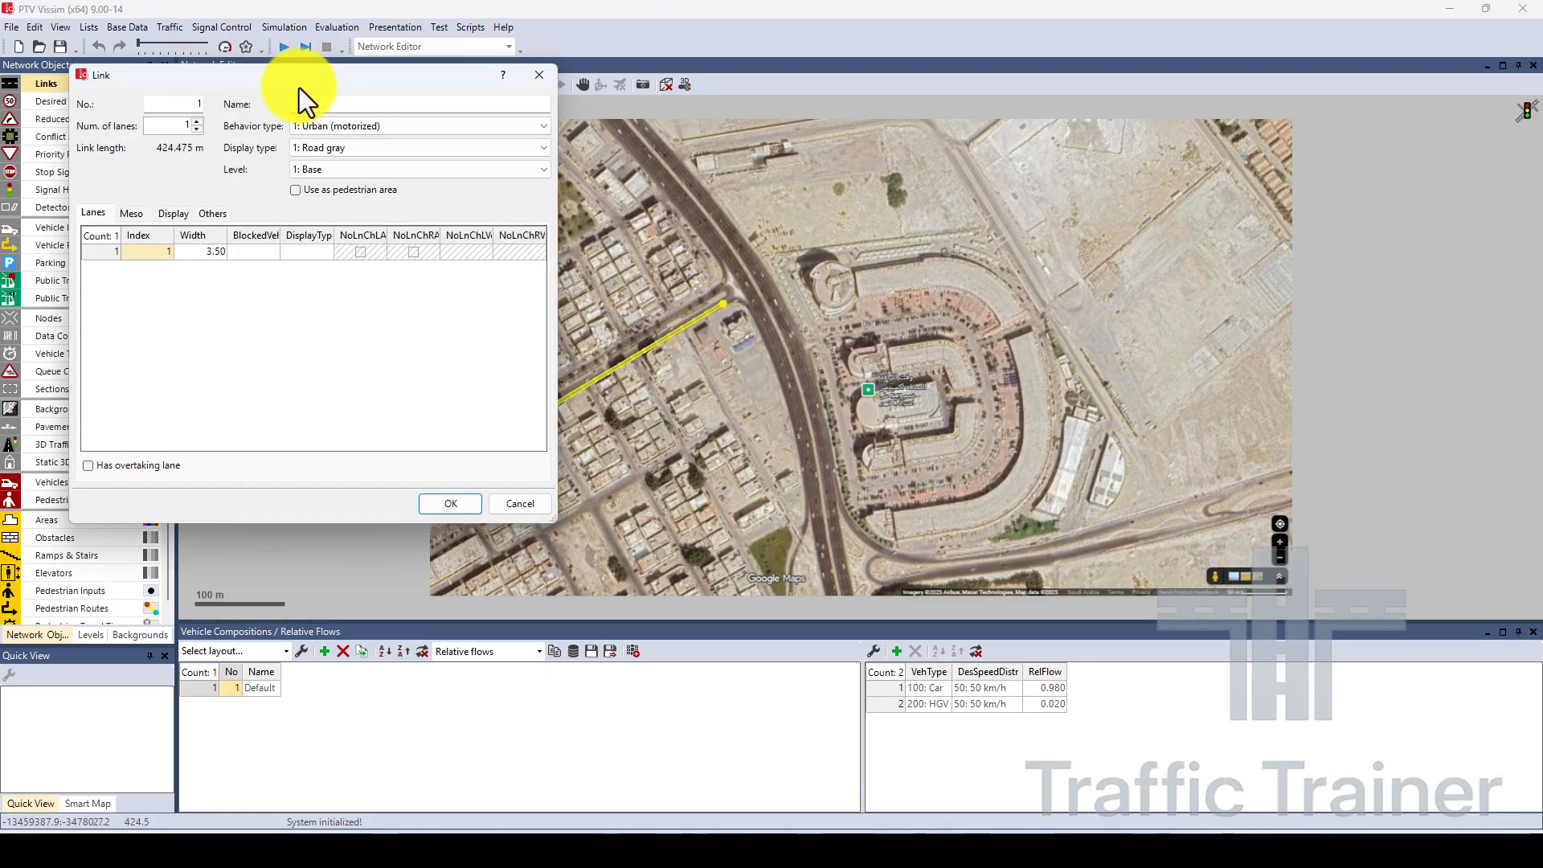
{"action": "left_click_drag", "start_coordinate": [300, 84], "coordinate": [981, 171]}
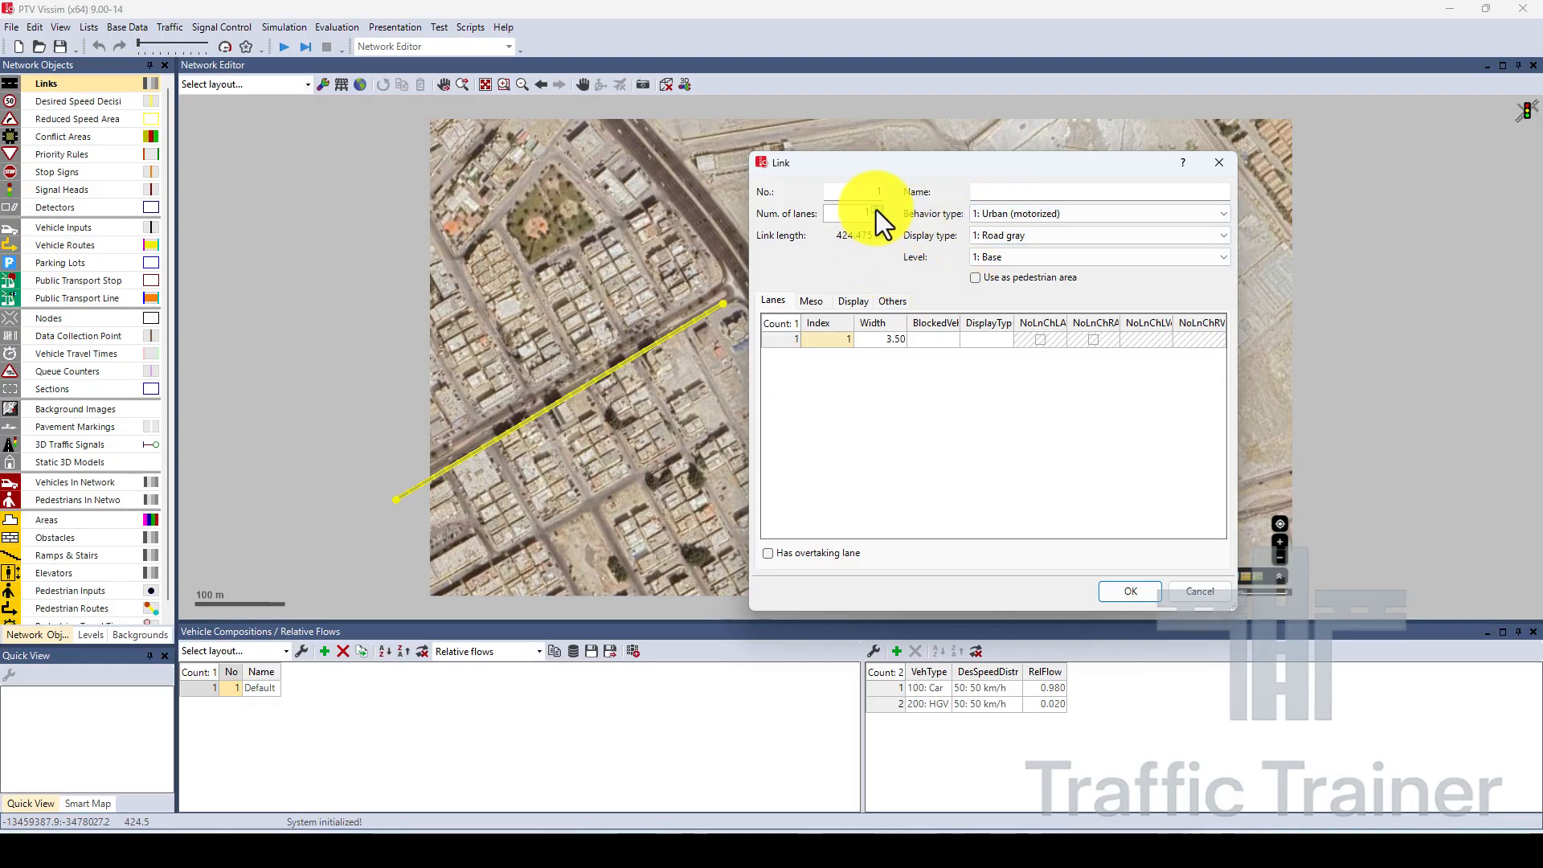
Keep the link's behavior type at 1: Urban (motorized) and set its number of lanes to 3.
{"action": "left_click", "coordinate": [994, 211]}
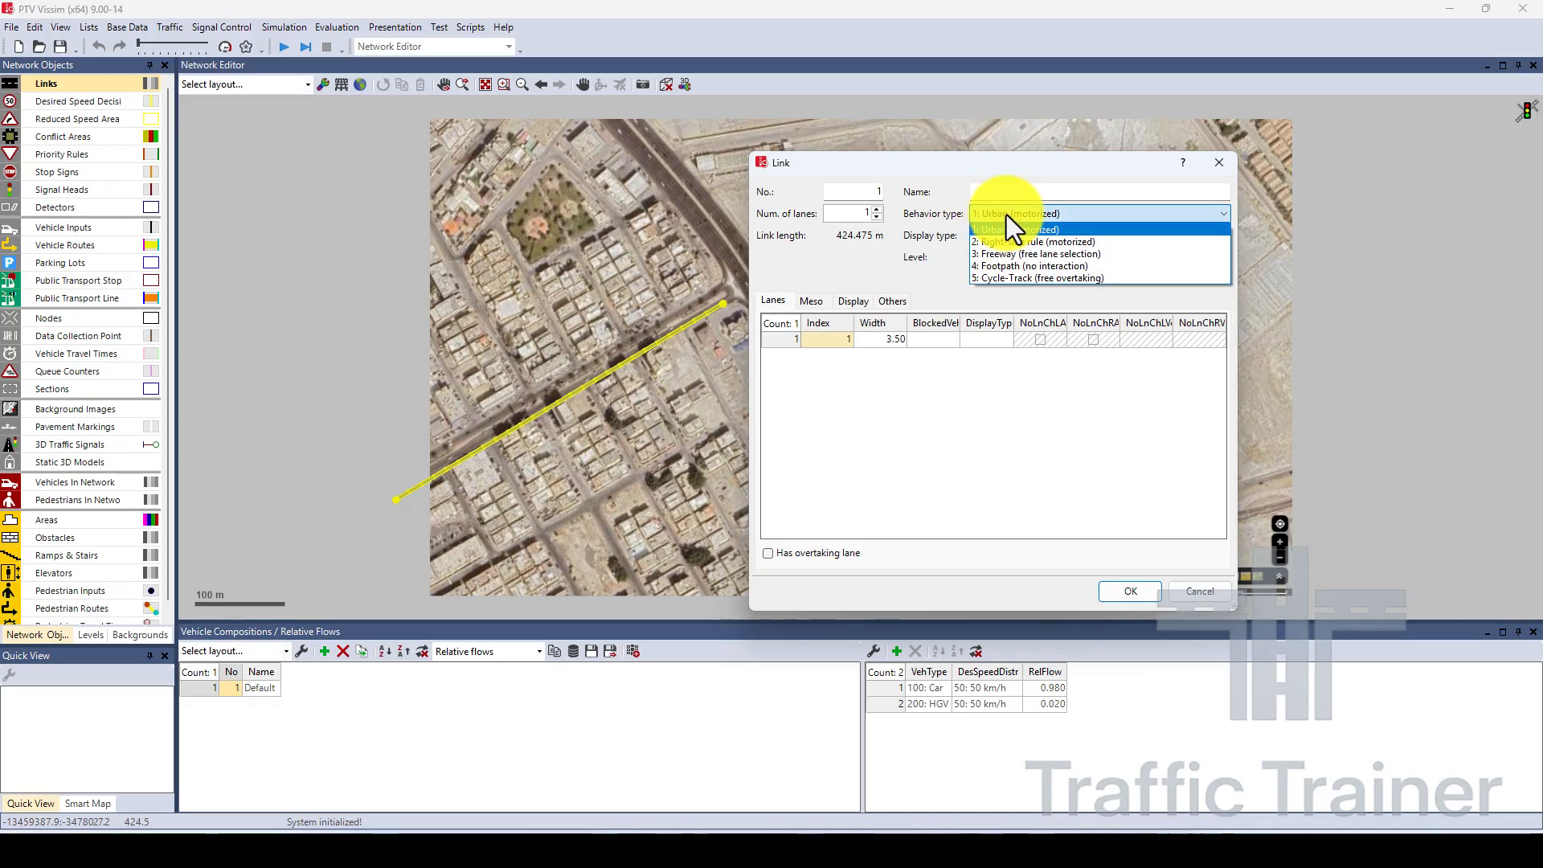
{"action": "left_click", "coordinate": [1007, 215]}
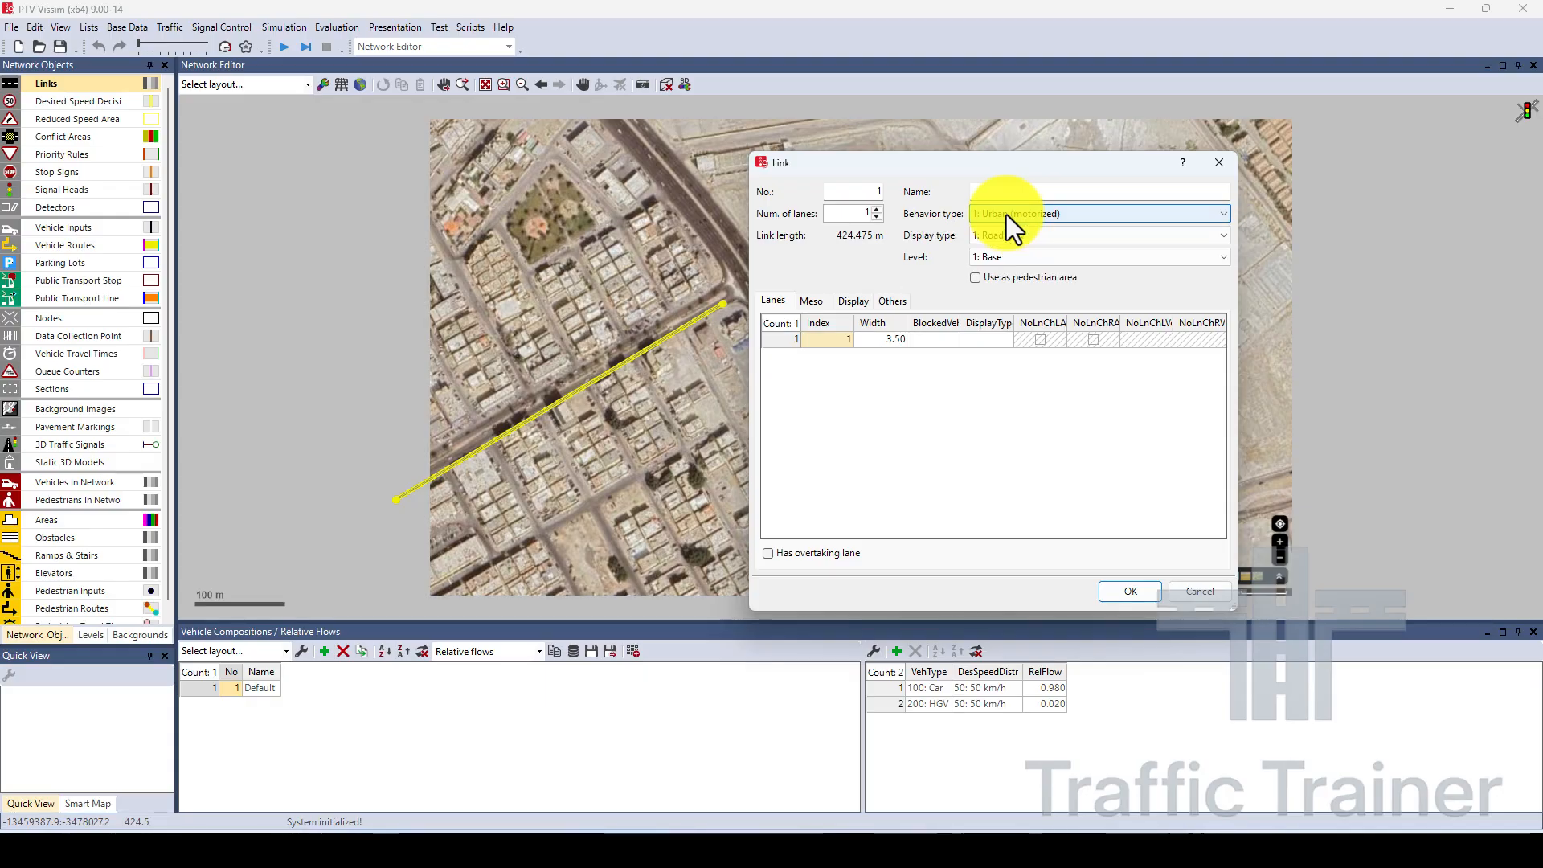
{"action": "double_click", "coordinate": [876, 210]}
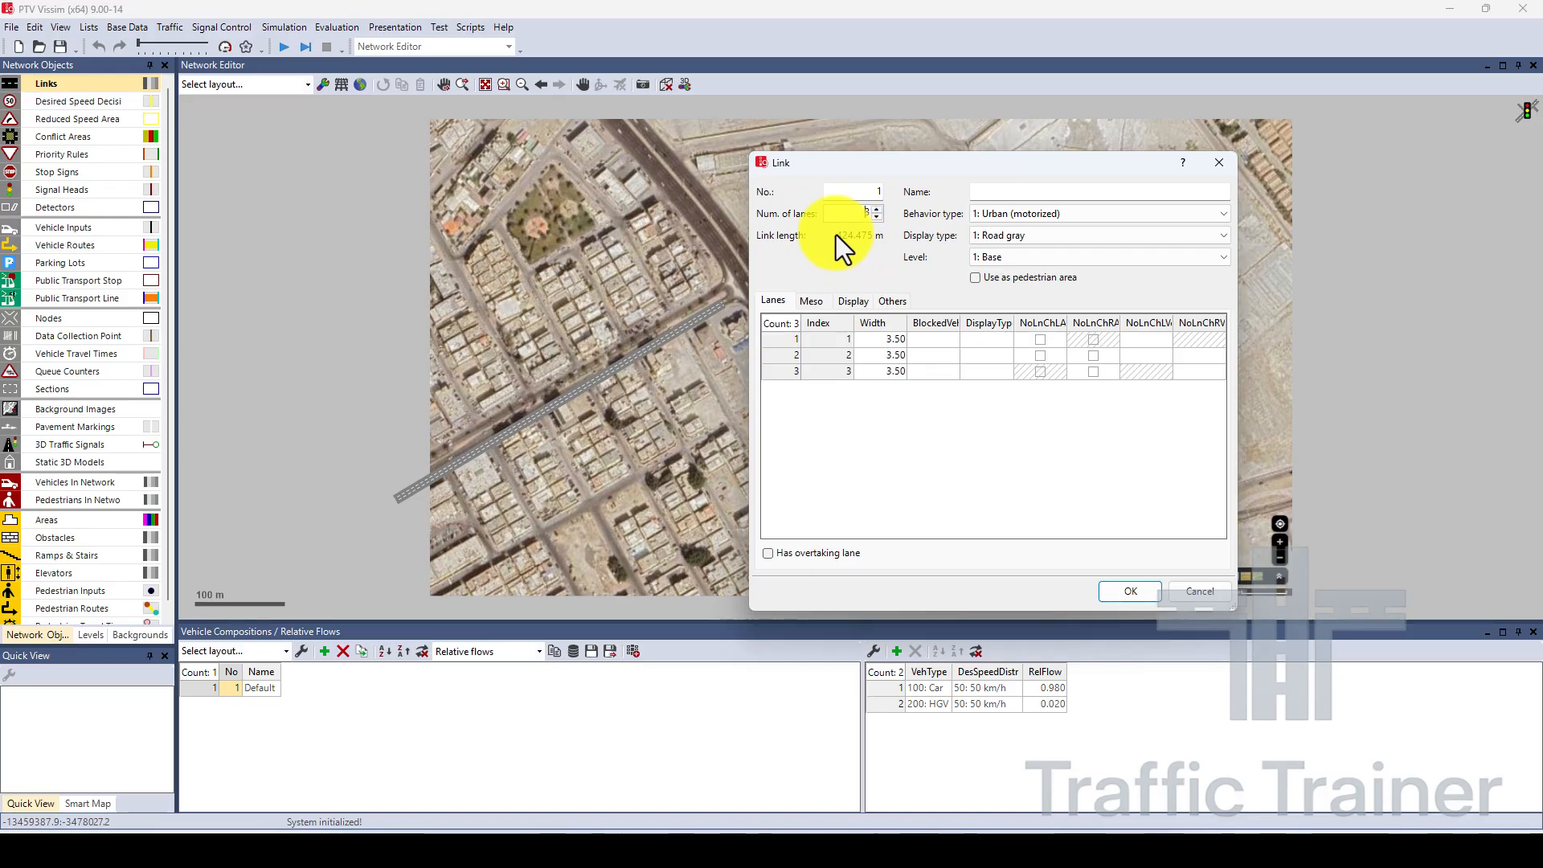
Set the width of all three lanes of the link to 3.00 m and create the link.
{"action": "left_click", "coordinate": [884, 341]}
{"action": "type", "text": "3"}
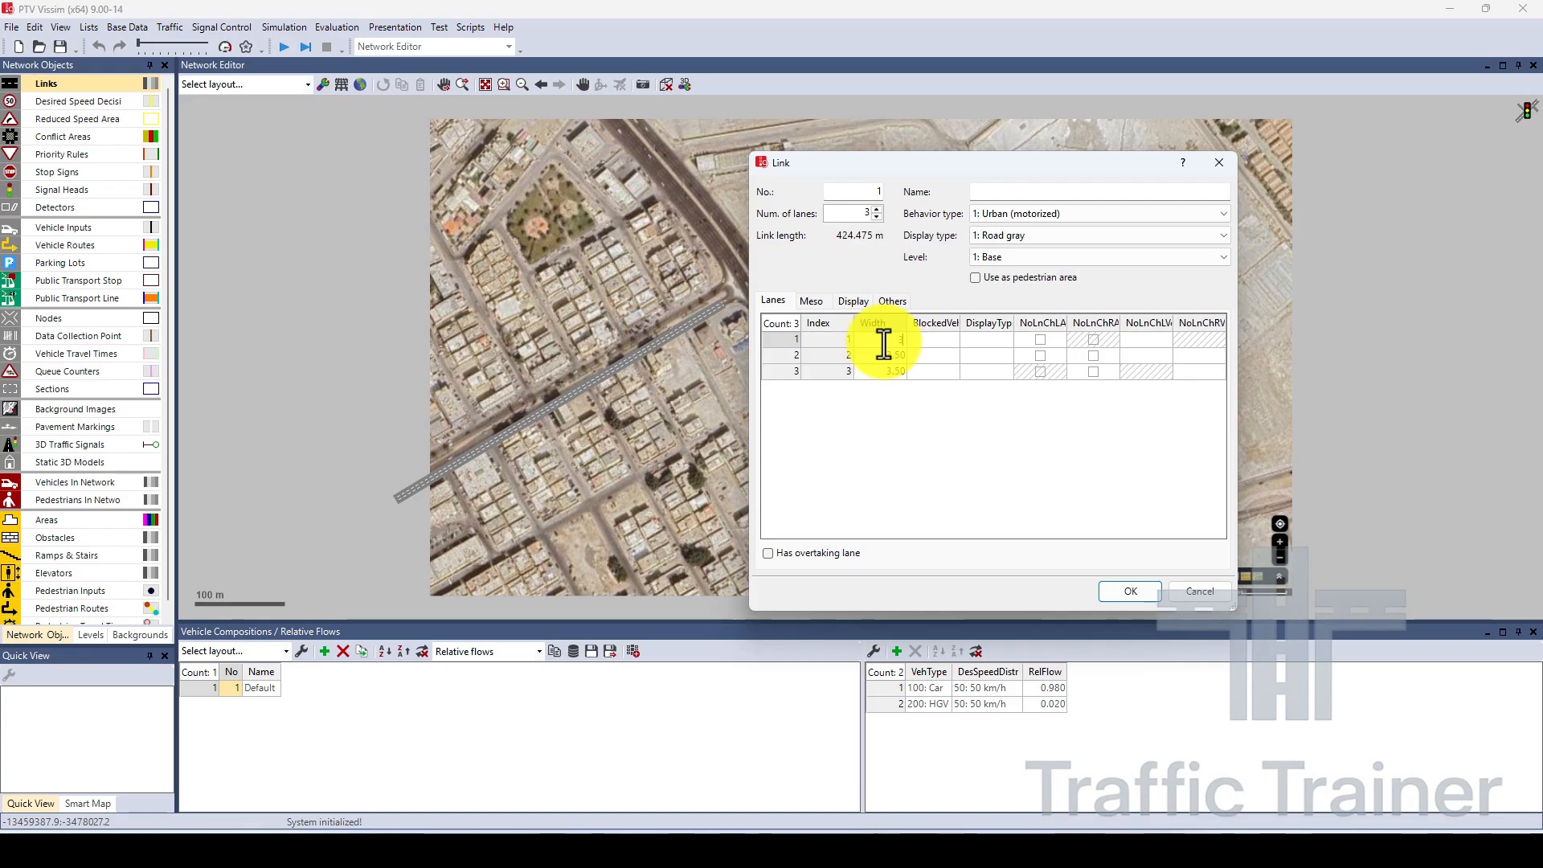
{"action": "key", "text": "Return"}
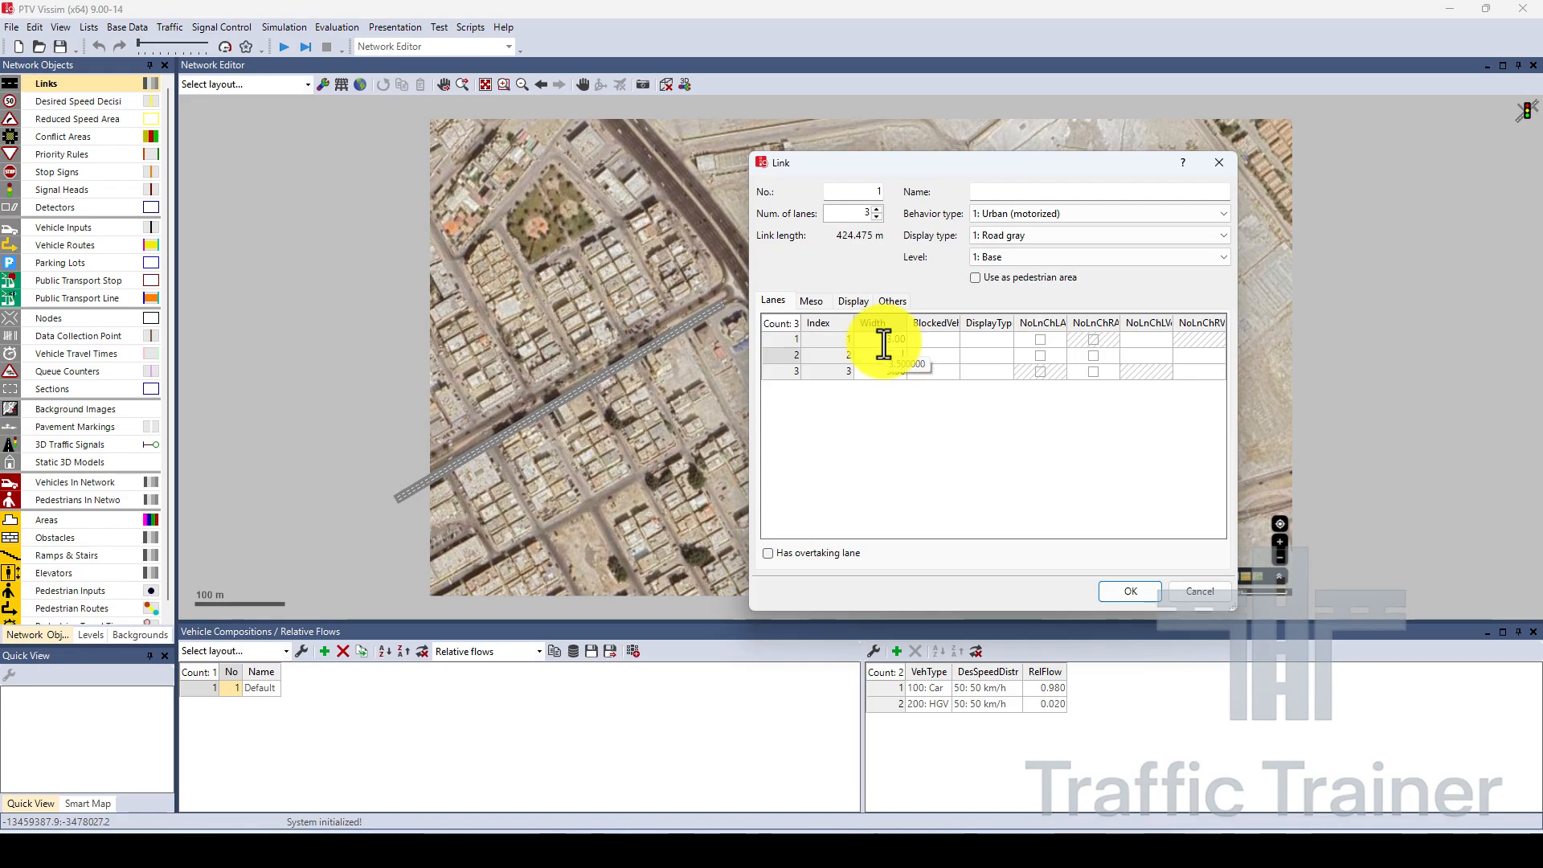
{"action": "key", "text": "Return"}
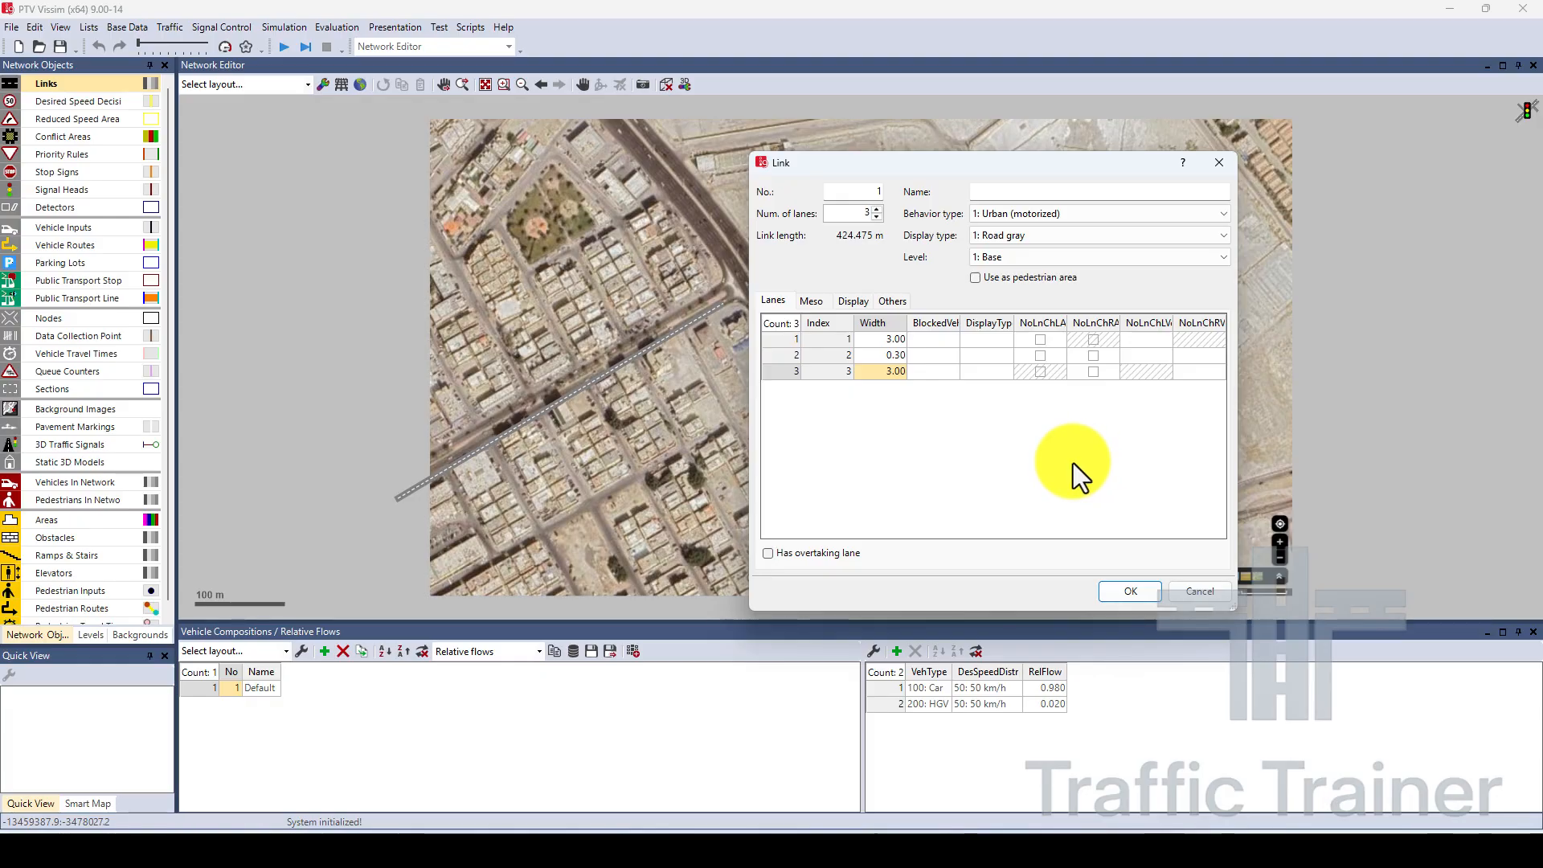
{"action": "left_click", "coordinate": [892, 359]}
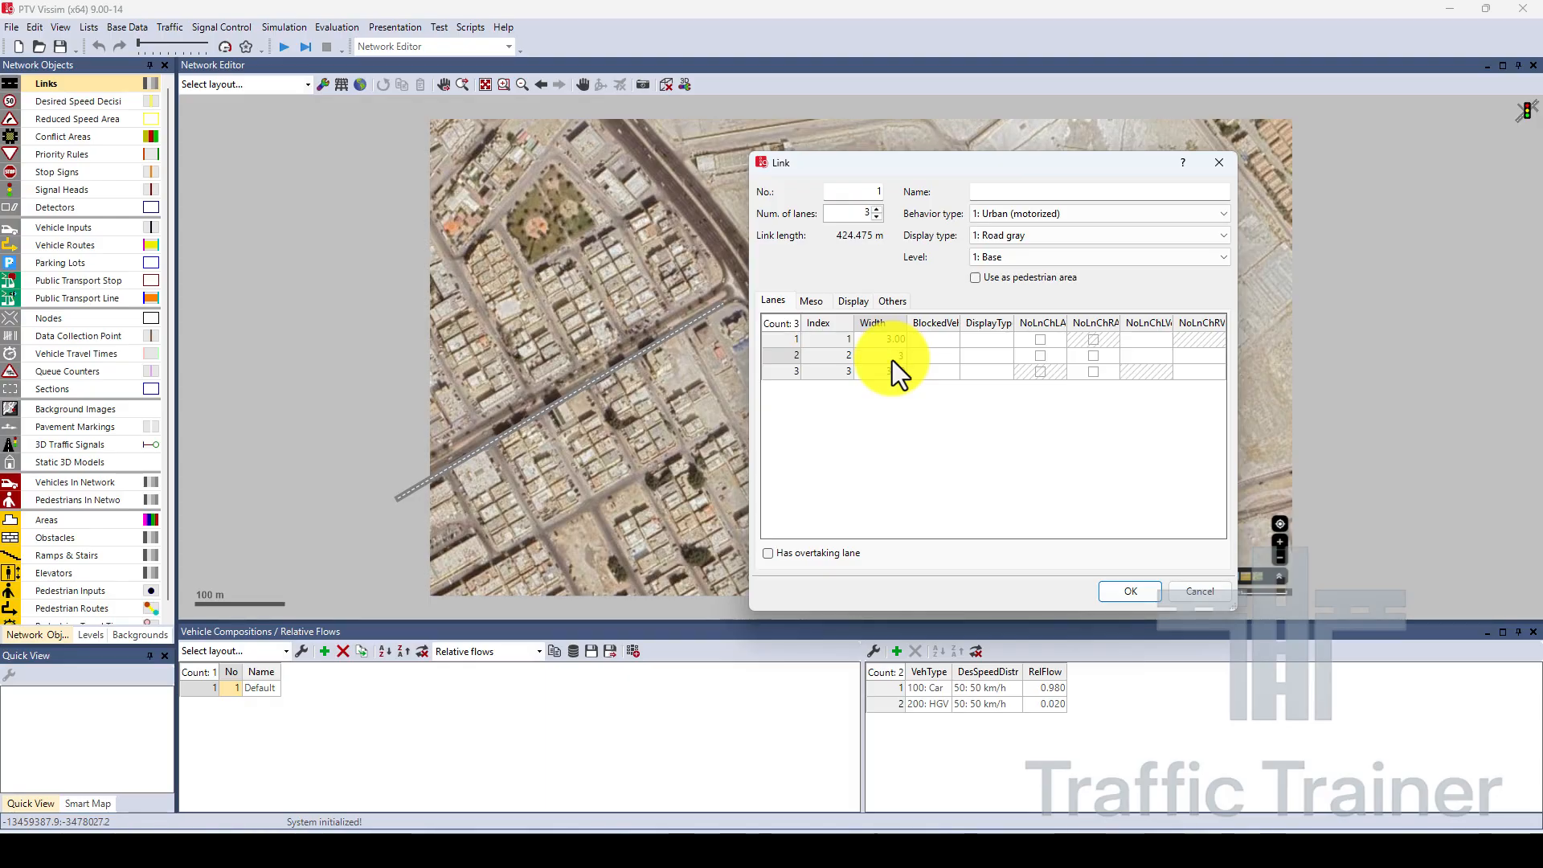
{"action": "key", "text": "Return"}
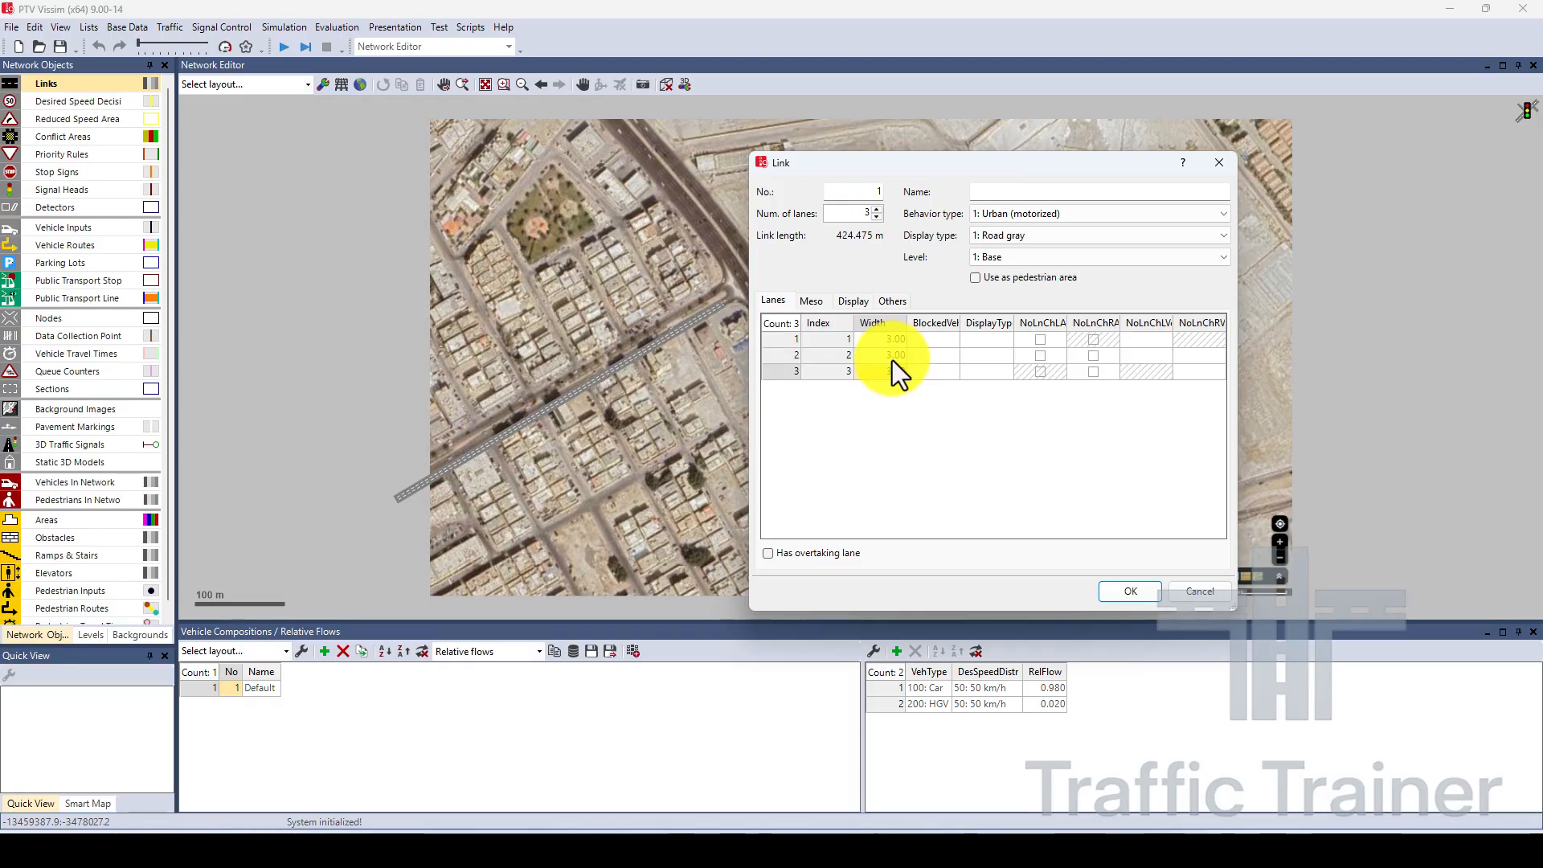
{"action": "left_click", "coordinate": [900, 344]}
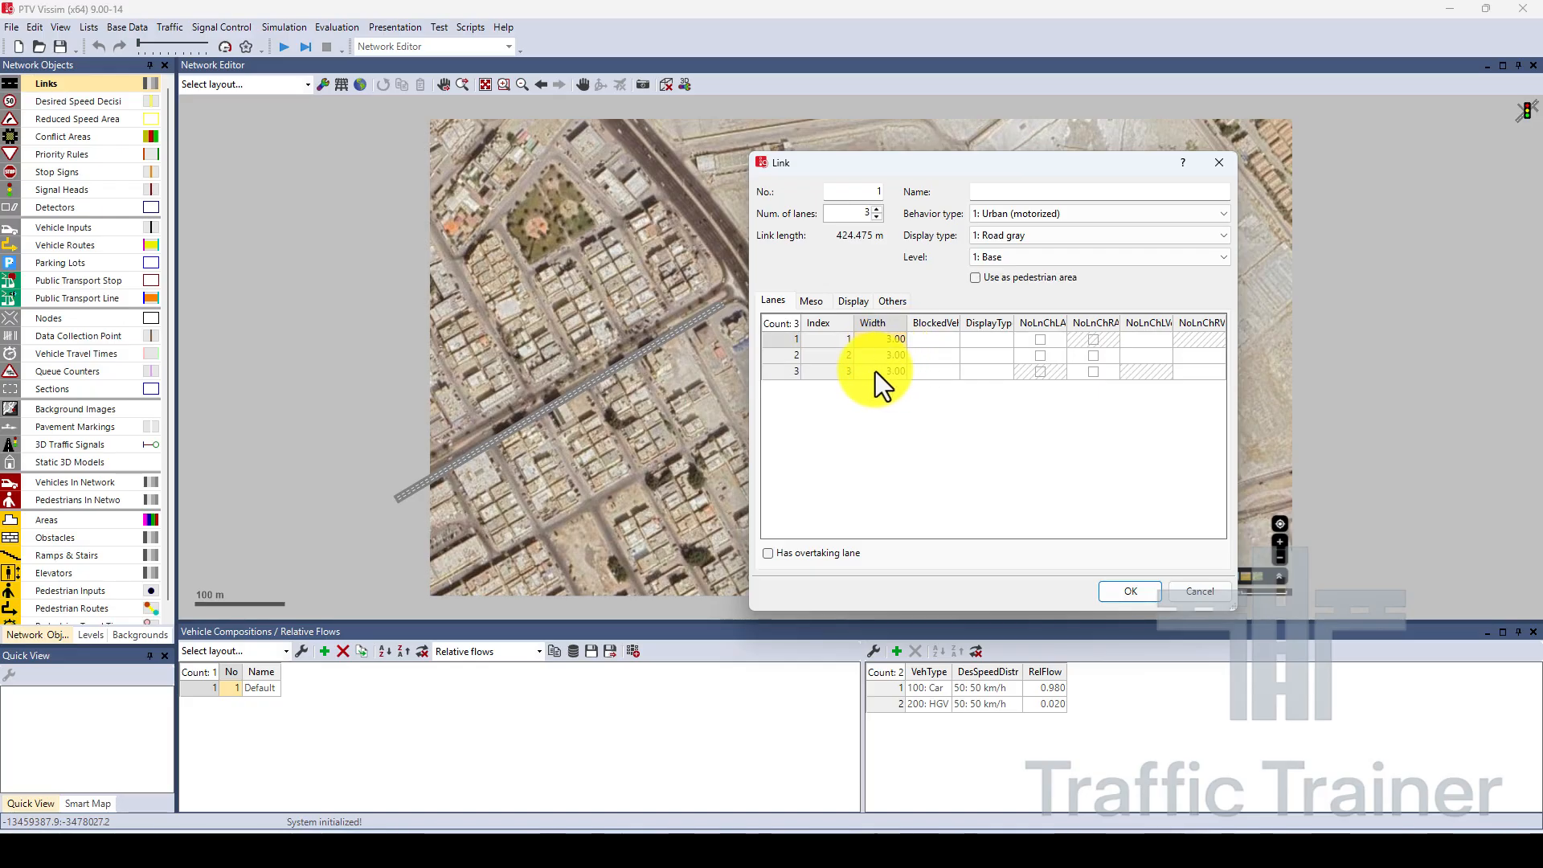
{"action": "left_click", "coordinate": [1131, 592]}
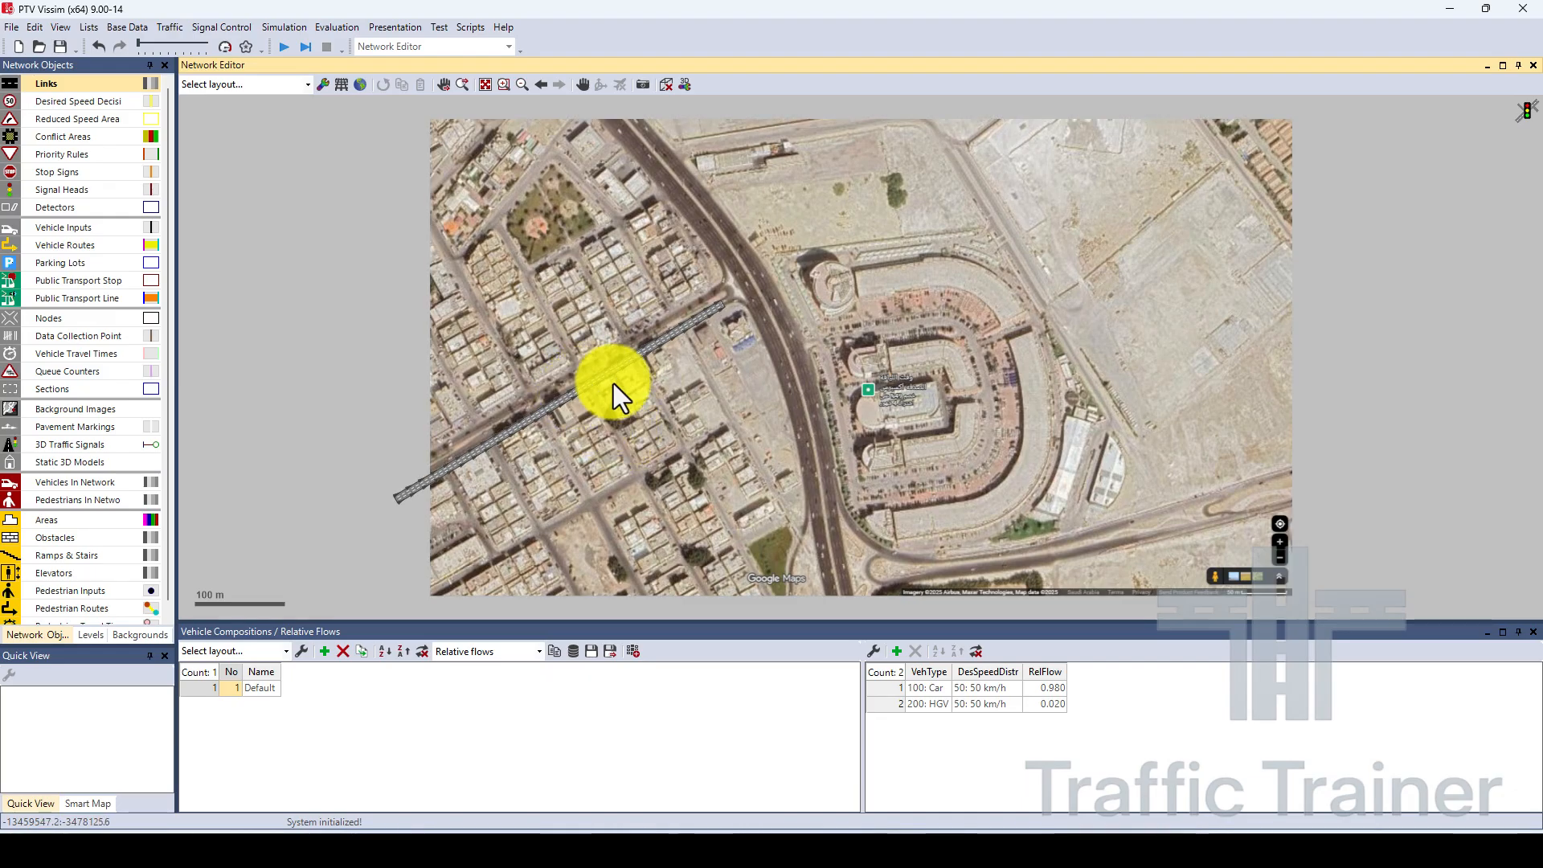
{"action": "scroll", "coordinate": [578, 372], "scroll_direction": "up", "scroll_amount": 1}
{"action": "scroll", "coordinate": [539, 390], "scroll_direction": "up", "scroll_amount": 2}
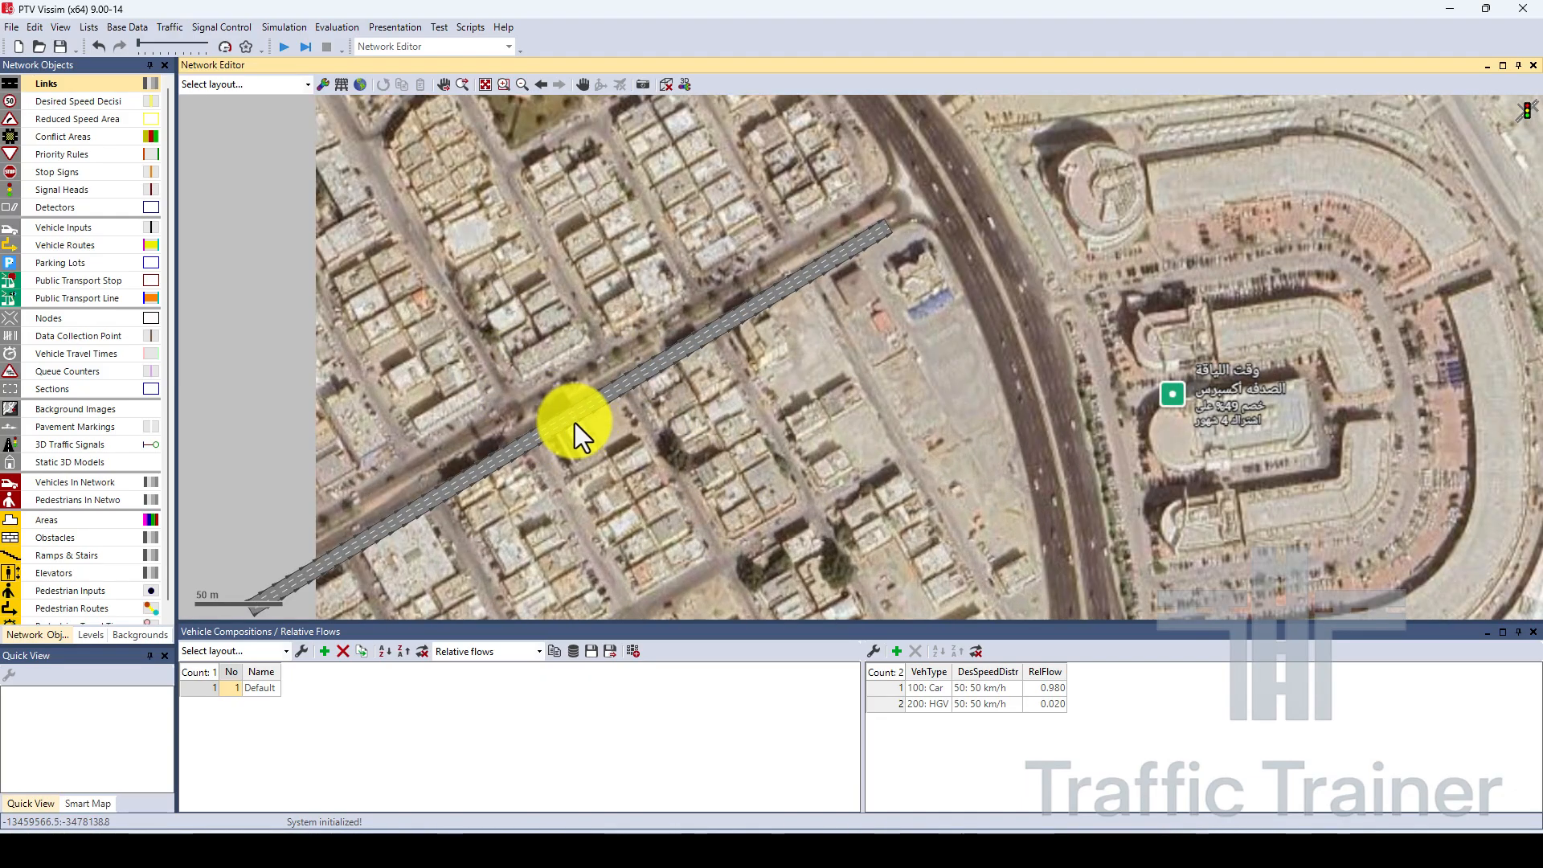